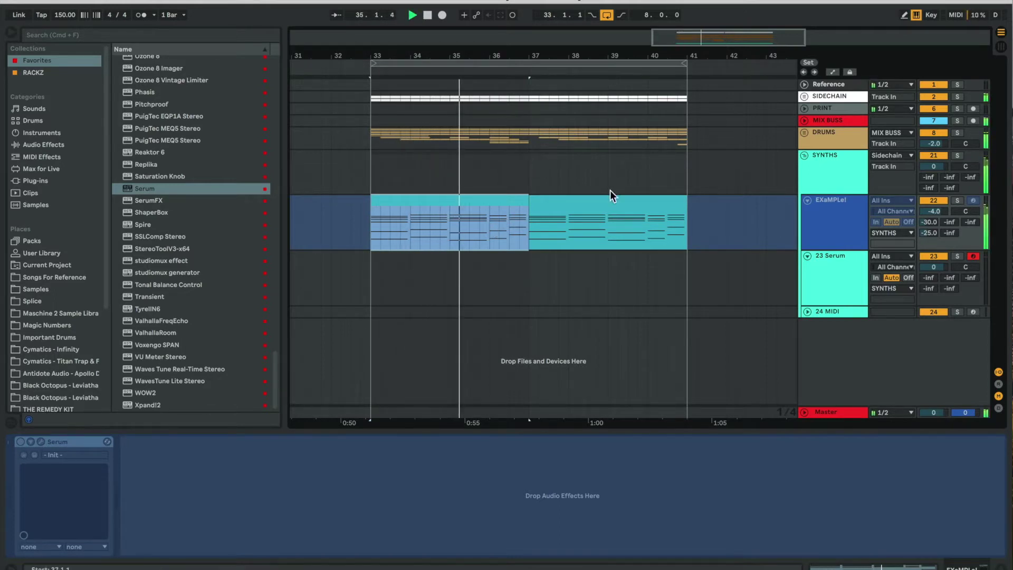
- Review the drum arrangement by expanding the DRUMS group and its kick, snare and toppers tracks, and fold everything back up
{"action": "left_click", "coordinate": [804, 132]}
{"action": "left_click", "coordinate": [807, 211]}
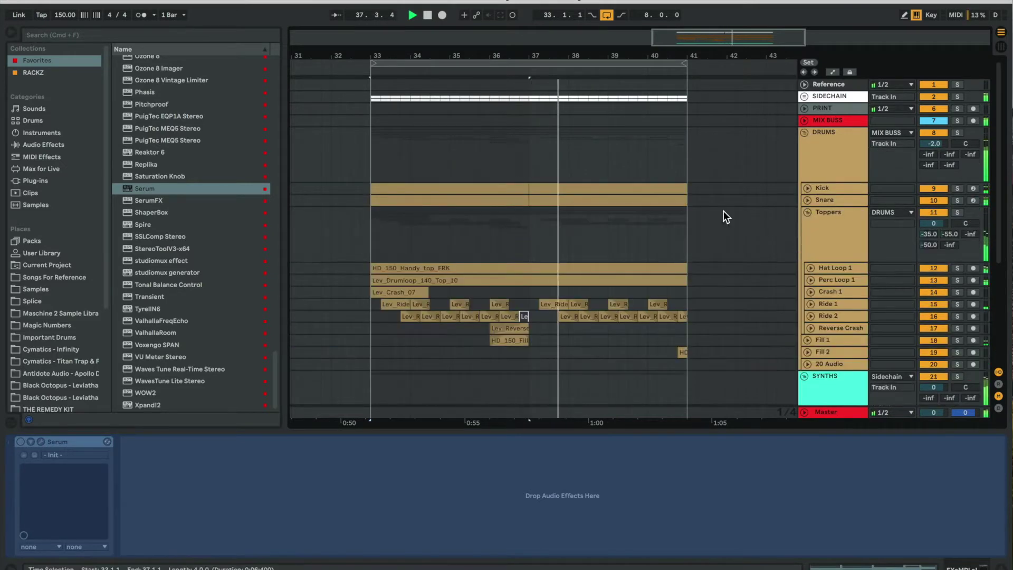
{"action": "left_click", "coordinate": [727, 214]}
{"action": "left_click", "coordinate": [808, 188]}
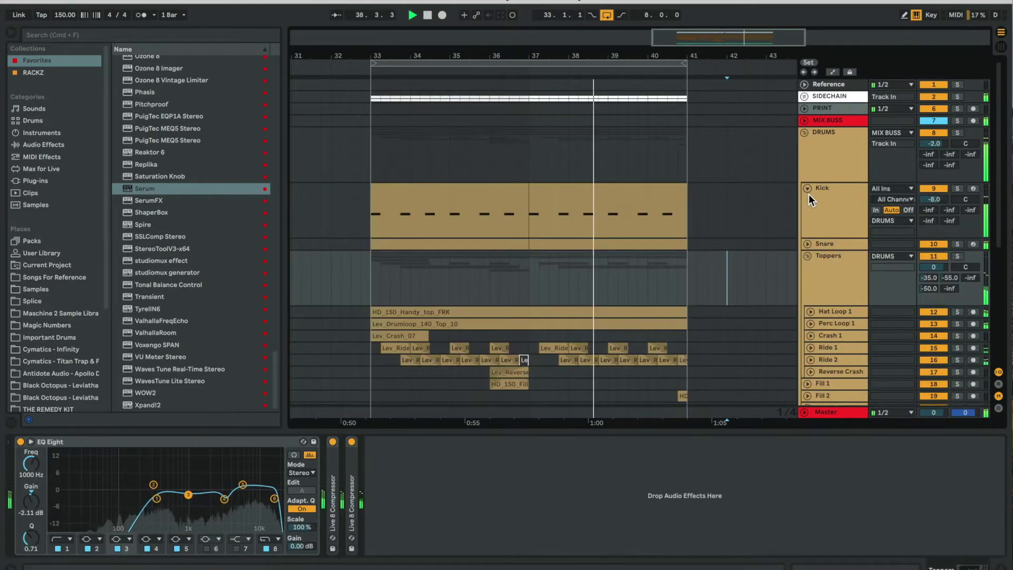
{"action": "left_click", "coordinate": [807, 243]}
{"action": "scroll", "coordinate": [805, 244], "scroll_direction": "down", "scroll_amount": 8}
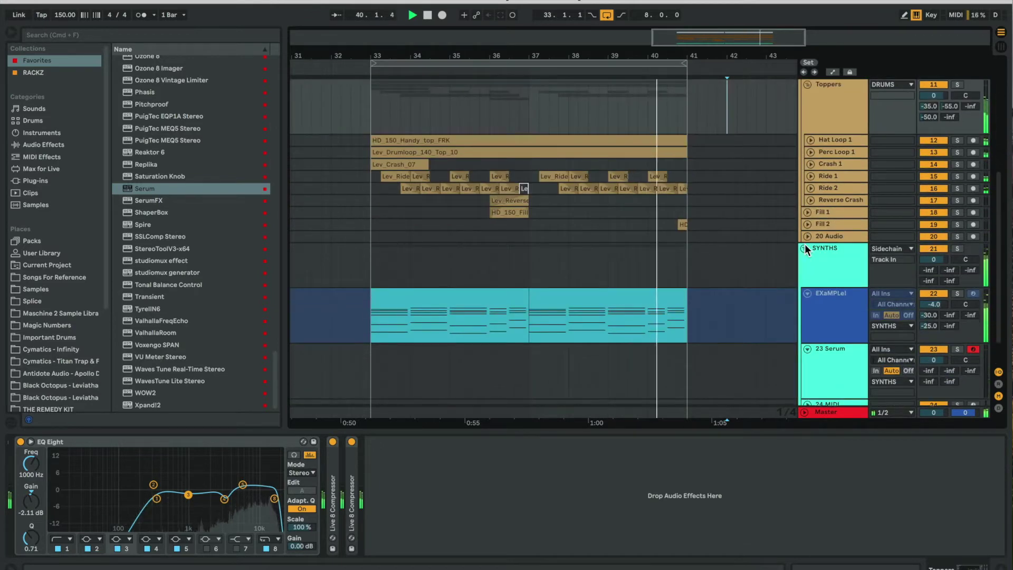
{"action": "scroll", "coordinate": [805, 242], "scroll_direction": "up", "scroll_amount": 6}
{"action": "scroll", "coordinate": [803, 239], "scroll_direction": "up", "scroll_amount": 4}
{"action": "left_click", "coordinate": [808, 163]}
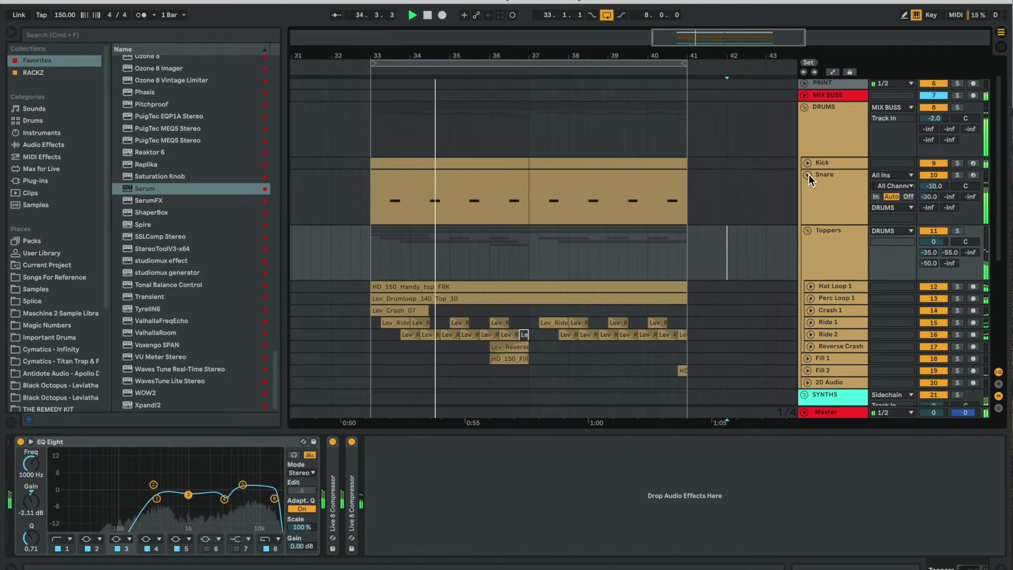
{"action": "left_click", "coordinate": [809, 174]}
{"action": "left_click", "coordinate": [807, 186]}
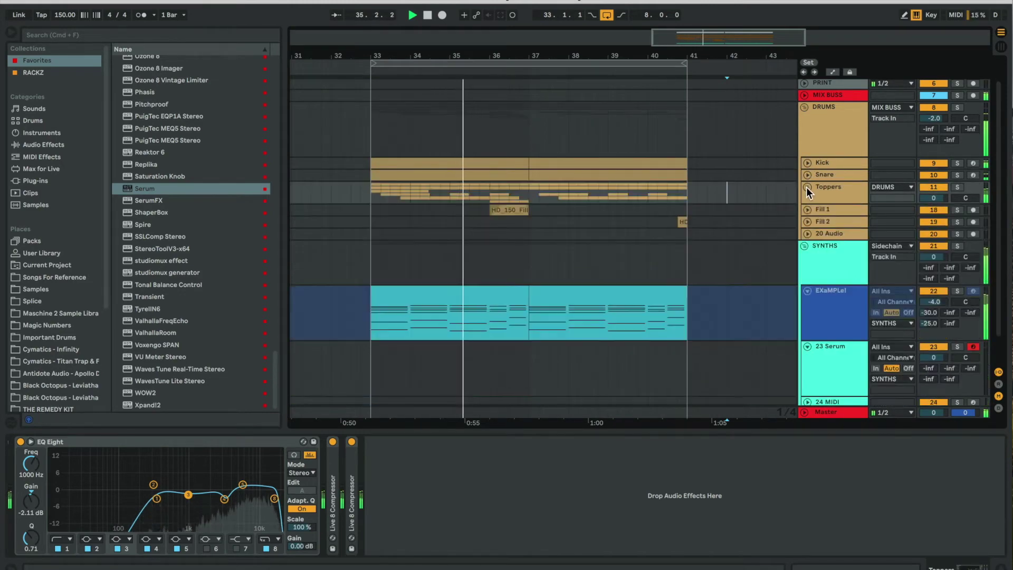
{"action": "left_click", "coordinate": [804, 107]}
- Turn off the arrangement loop and stop playback
{"action": "left_click", "coordinate": [607, 15]}
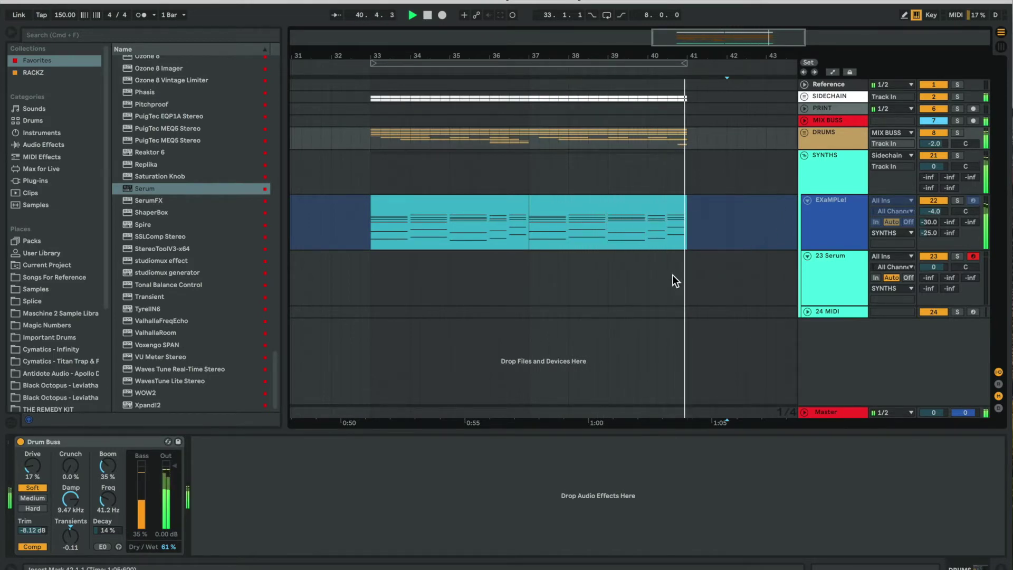
{"action": "key", "text": "space"}
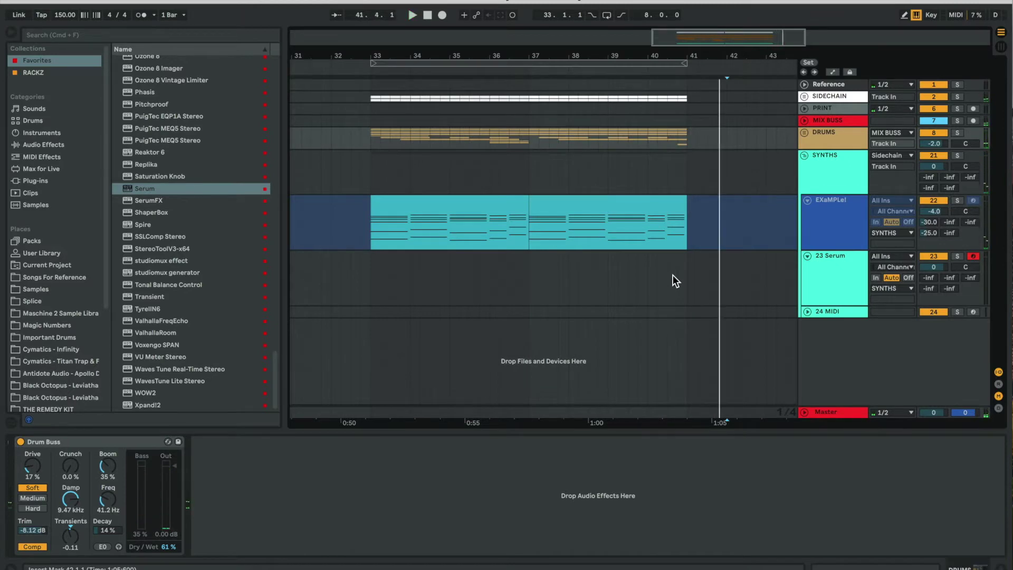
- Open the Serum instrument on the 23 Serum track and set oscillator A to 9 unison voices
{"action": "left_click", "coordinate": [825, 274]}
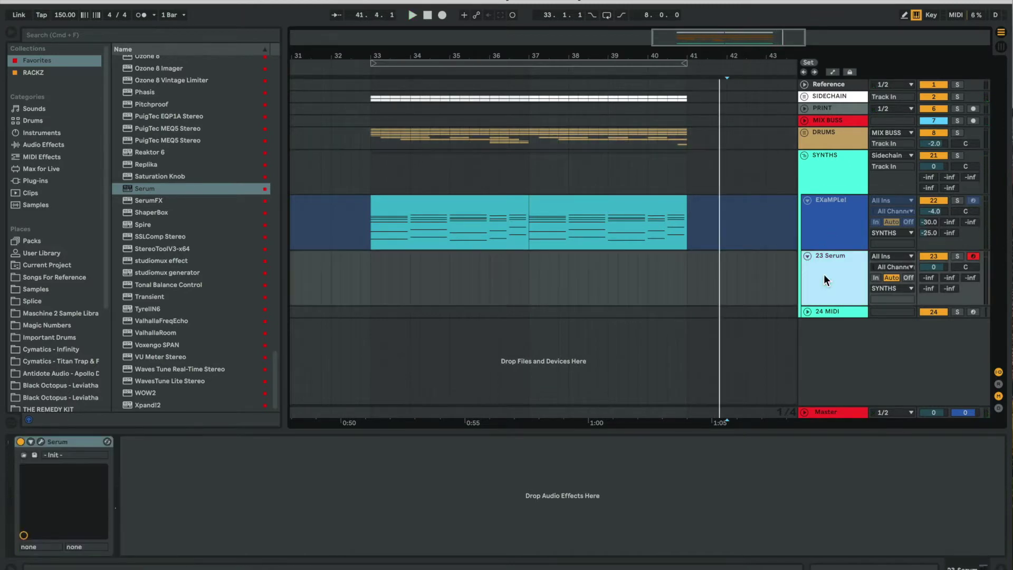
{"action": "left_click", "coordinate": [41, 441]}
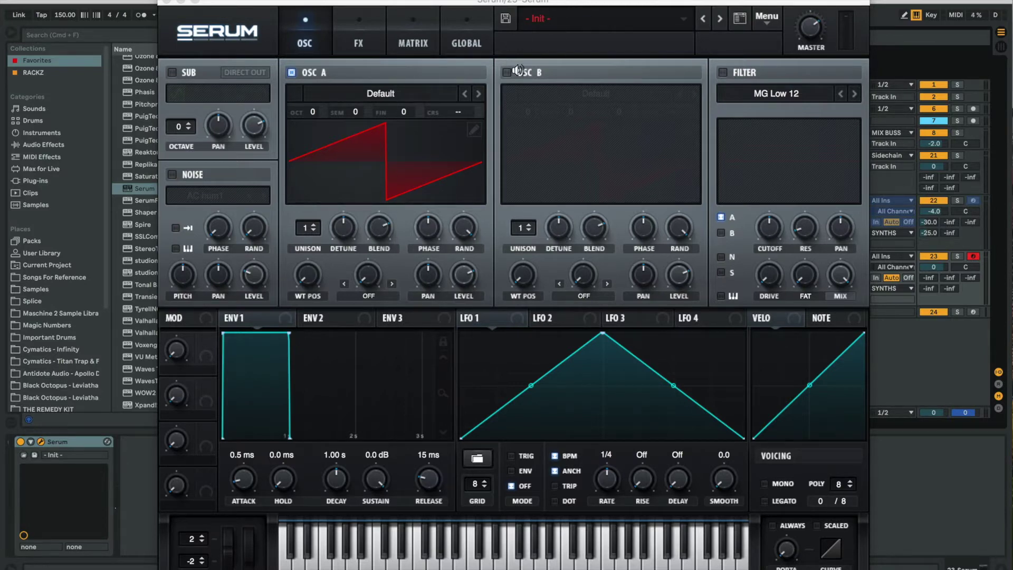
{"action": "left_click_drag", "start_coordinate": [312, 230], "coordinate": [310, 131]}
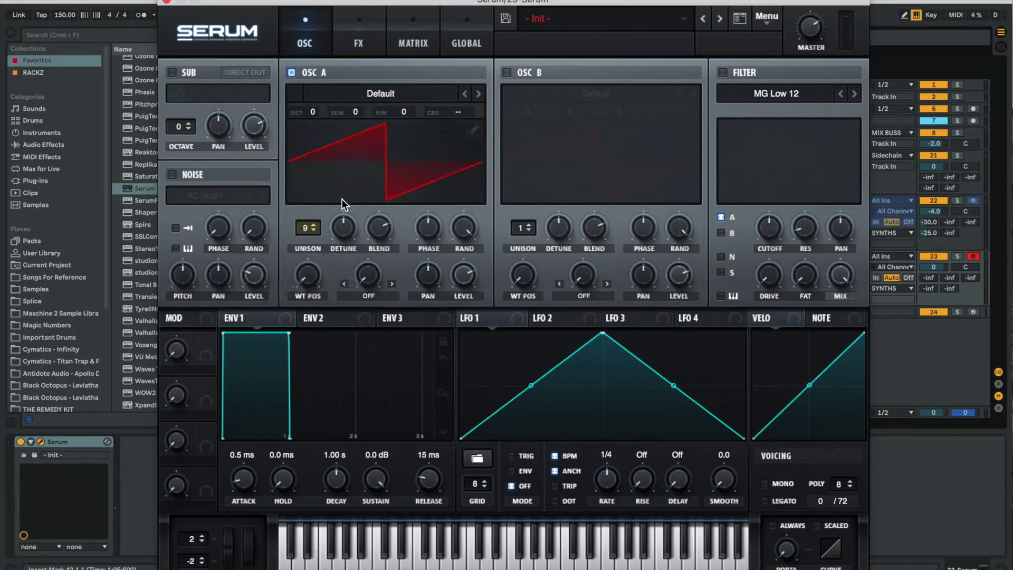
{"action": "left_click", "coordinate": [303, 231]}
- In Serum's global unison settings, set oscillator A's mode to Super and oscillator B's stack to 12 (1x)
{"action": "left_click", "coordinate": [463, 31]}
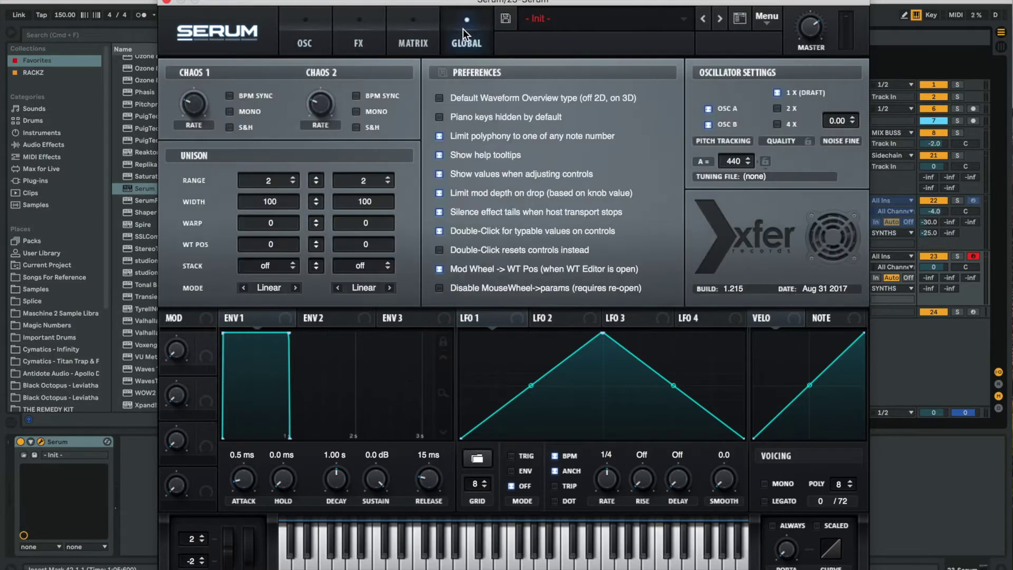
{"action": "left_click", "coordinate": [270, 287]}
{"action": "left_click", "coordinate": [273, 320]}
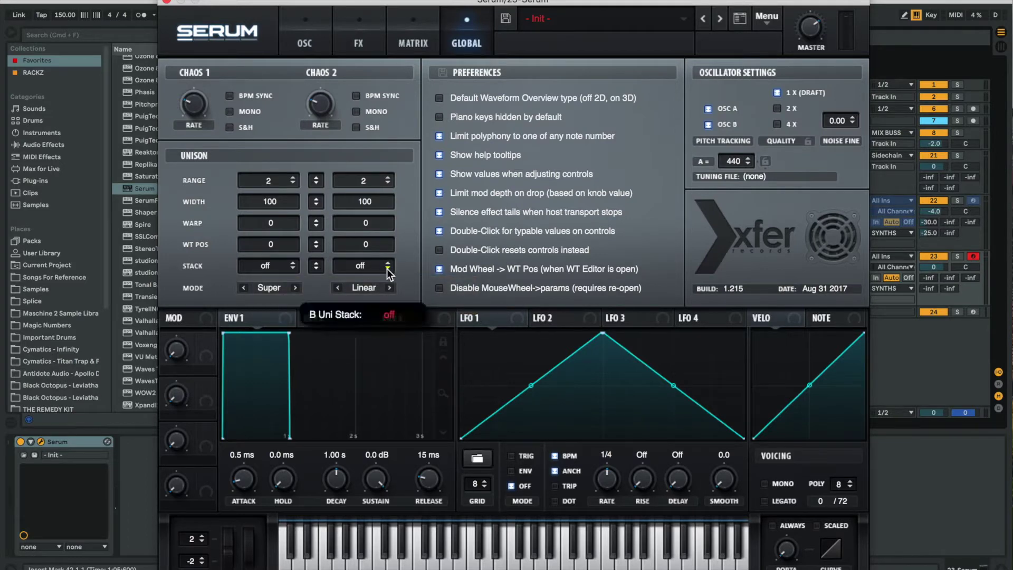
{"action": "left_click_drag", "start_coordinate": [372, 278], "coordinate": [379, 237]}
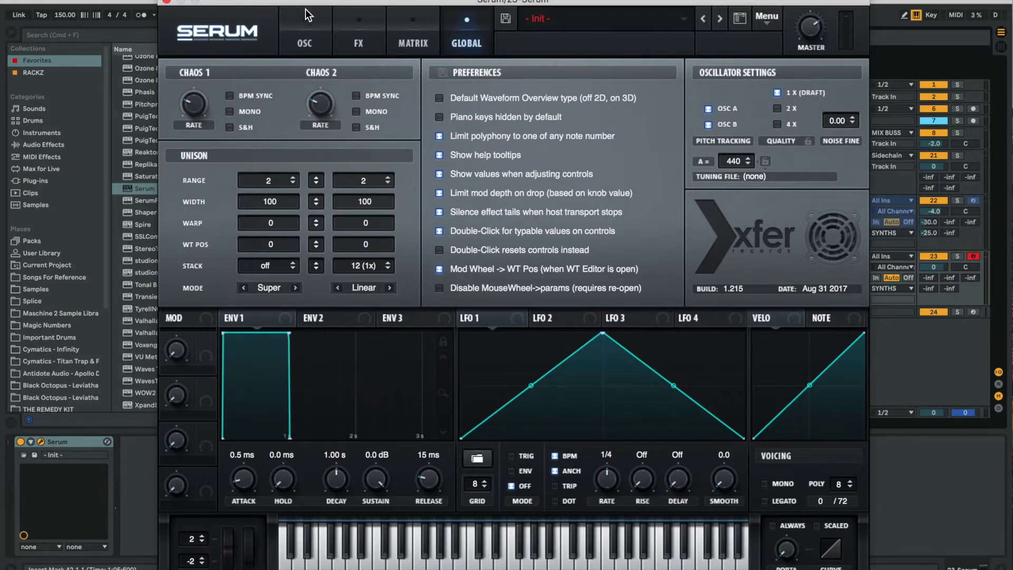
- Enable oscillator B, give it 10 unison voices, and switch it off again
{"action": "left_click", "coordinate": [306, 28]}
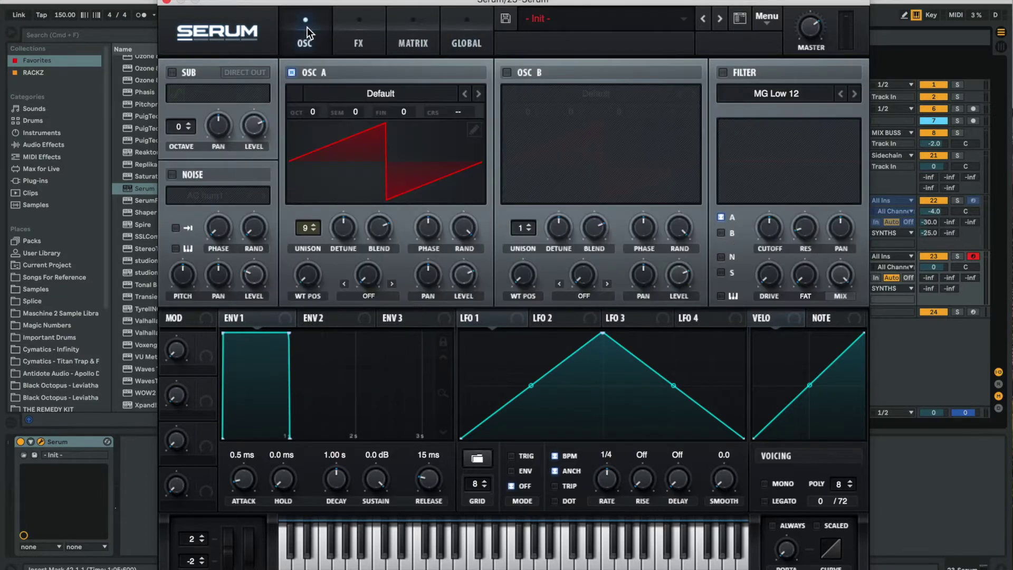
{"action": "left_click", "coordinate": [507, 72]}
{"action": "left_click_drag", "start_coordinate": [523, 228], "coordinate": [529, 122]}
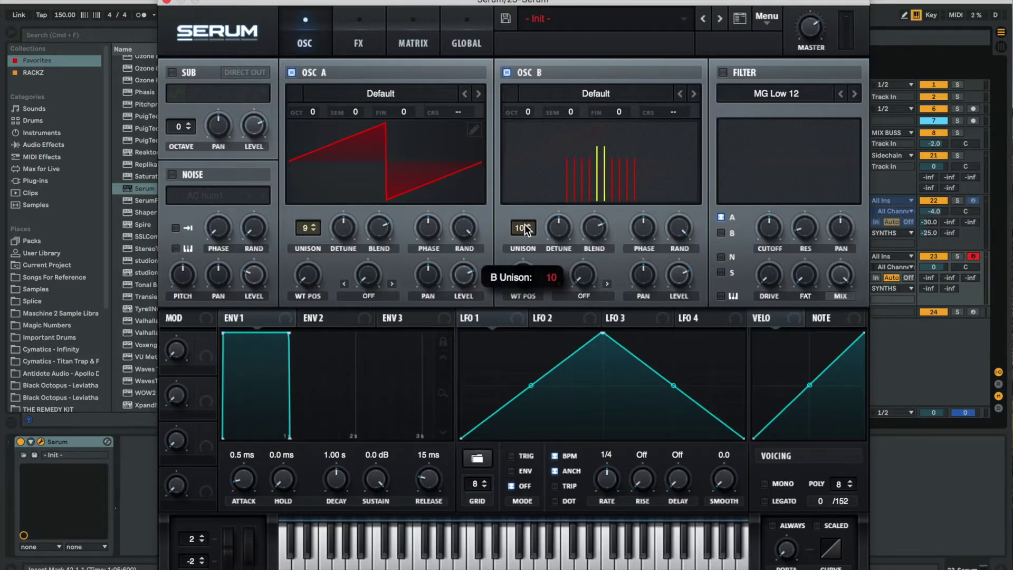
{"action": "left_click", "coordinate": [507, 73]}
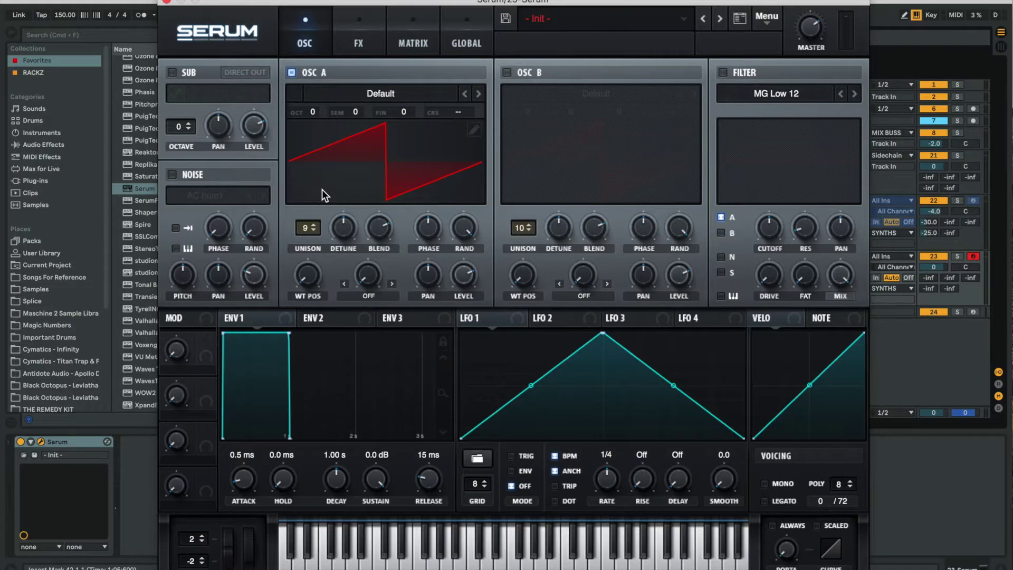
- Bend LFO 1 into a rounded arch and assign it to the levels of oscillator A and the re-enabled oscillator B
{"action": "mouse_move", "coordinate": [527, 385]}
{"action": "left_mouse_down"}
{"action": "mouse_move", "coordinate": [521, 355]}
{"action": "mouse_move", "coordinate": [519, 366]}
{"action": "left_mouse_up"}
{"action": "left_click_drag", "start_coordinate": [674, 379], "coordinate": [686, 368]}
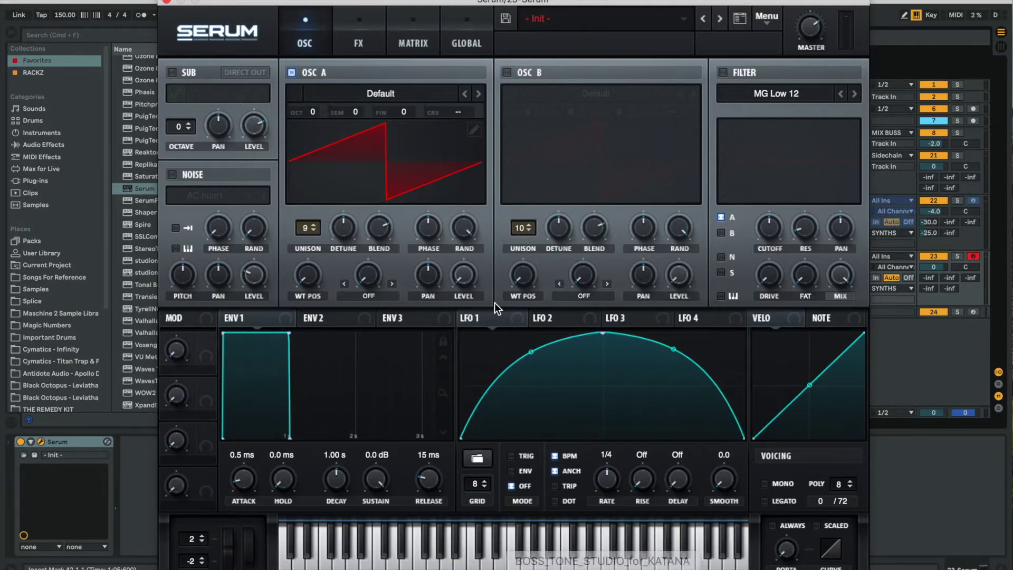
{"action": "left_click_drag", "start_coordinate": [501, 316], "coordinate": [454, 275]}
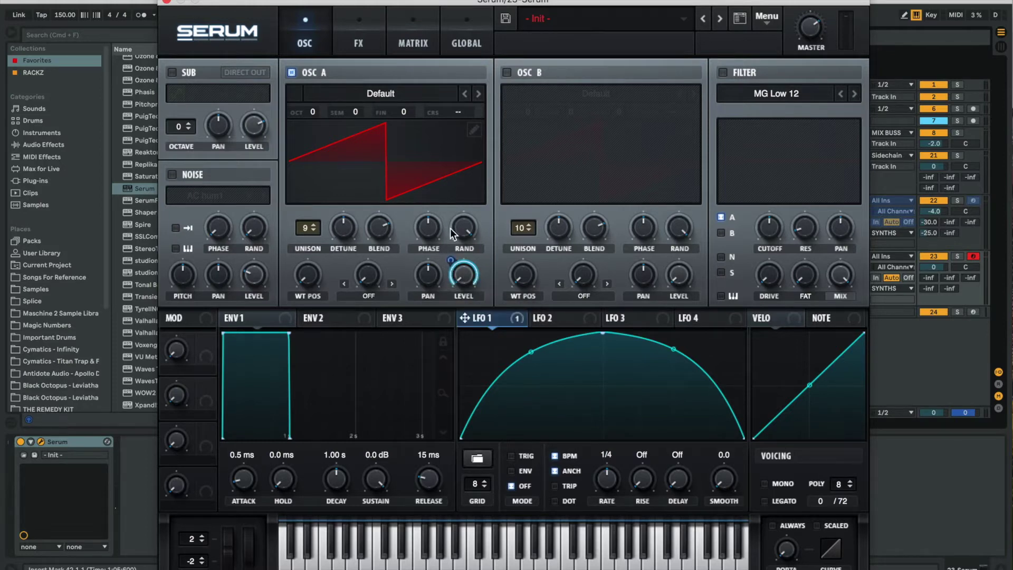
{"action": "left_click", "coordinate": [507, 72]}
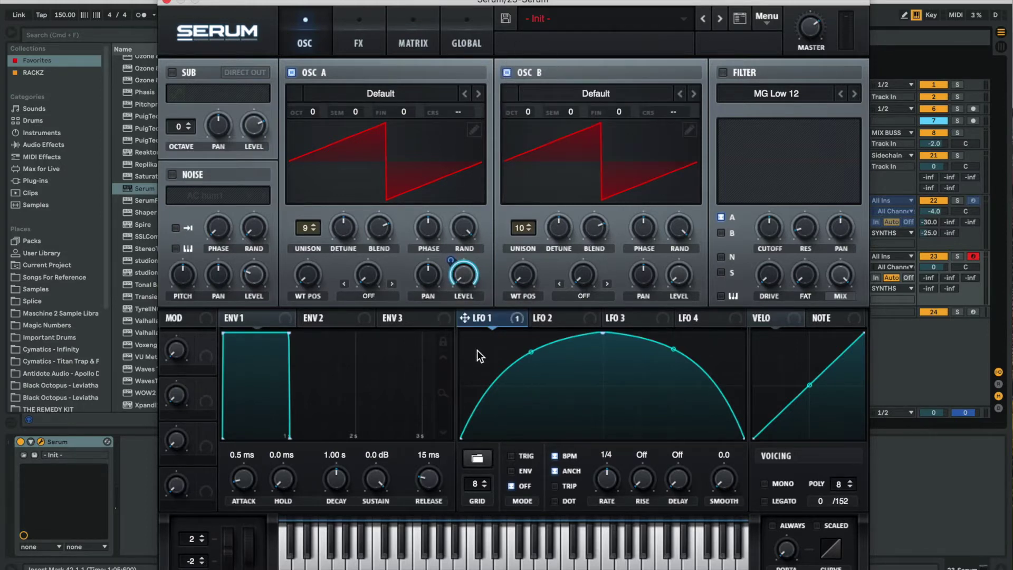
{"action": "left_click_drag", "start_coordinate": [482, 319], "coordinate": [670, 275]}
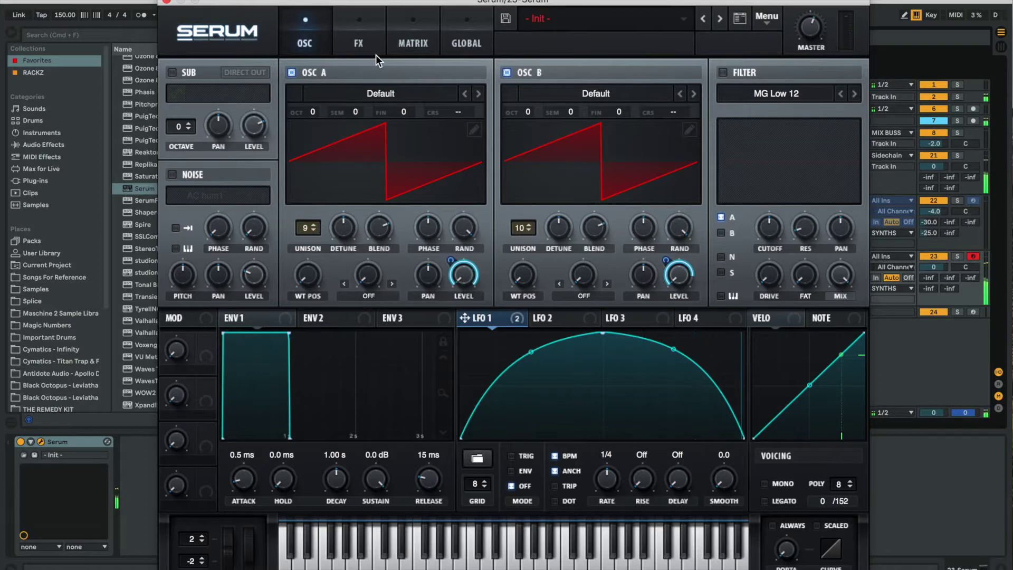
- Insert the Chord MIDI effect before Serum with Shift 1 at +4 st and Shift 2 at +7 st, and reopen Serum
{"action": "left_click", "coordinate": [167, 5]}
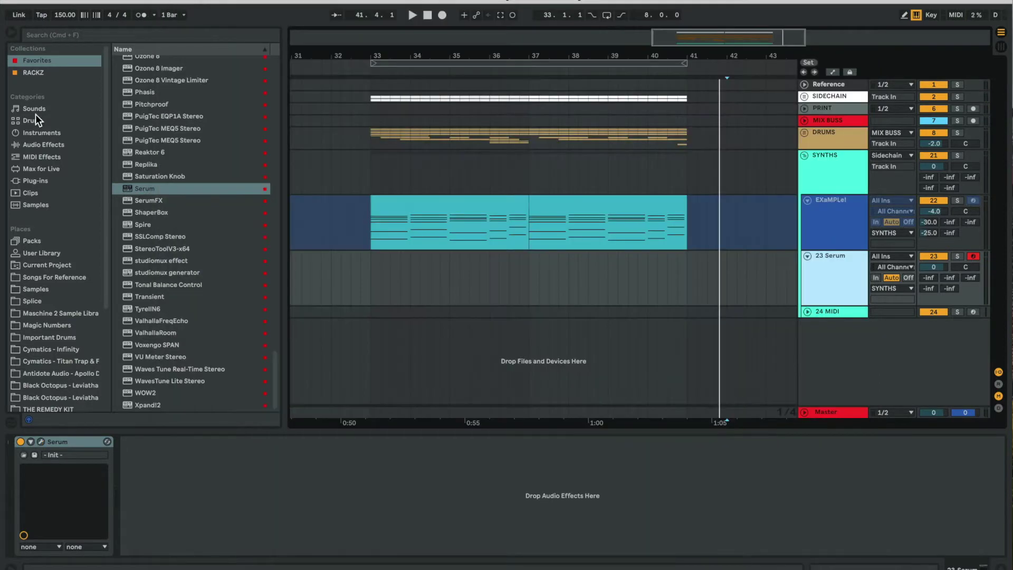
{"action": "left_click", "coordinate": [103, 144]}
{"action": "left_click", "coordinate": [41, 157]}
{"action": "left_click_drag", "start_coordinate": [144, 73], "coordinate": [56, 473]}
{"action": "left_click", "coordinate": [145, 441]}
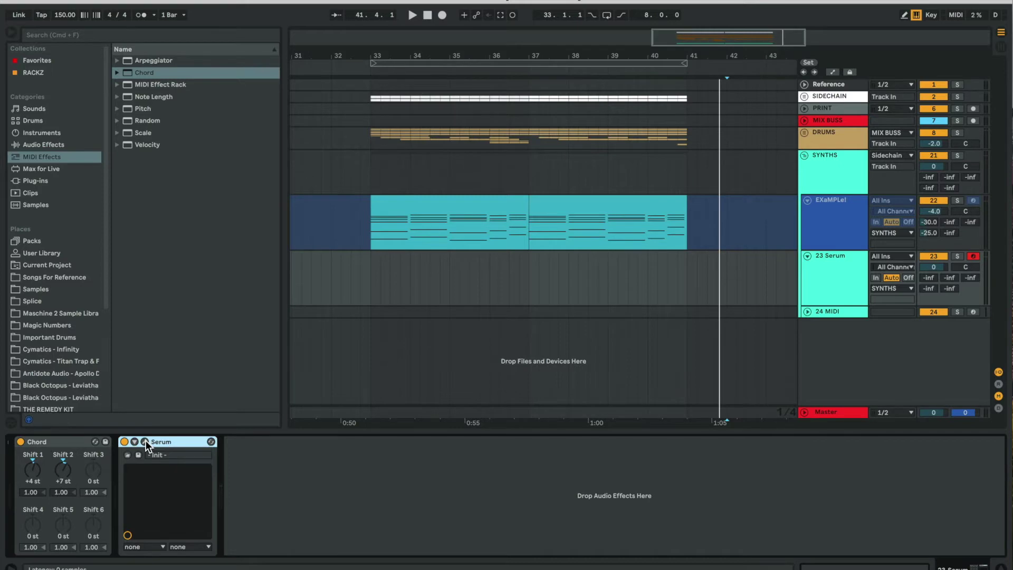
{"action": "left_click", "coordinate": [145, 441]}
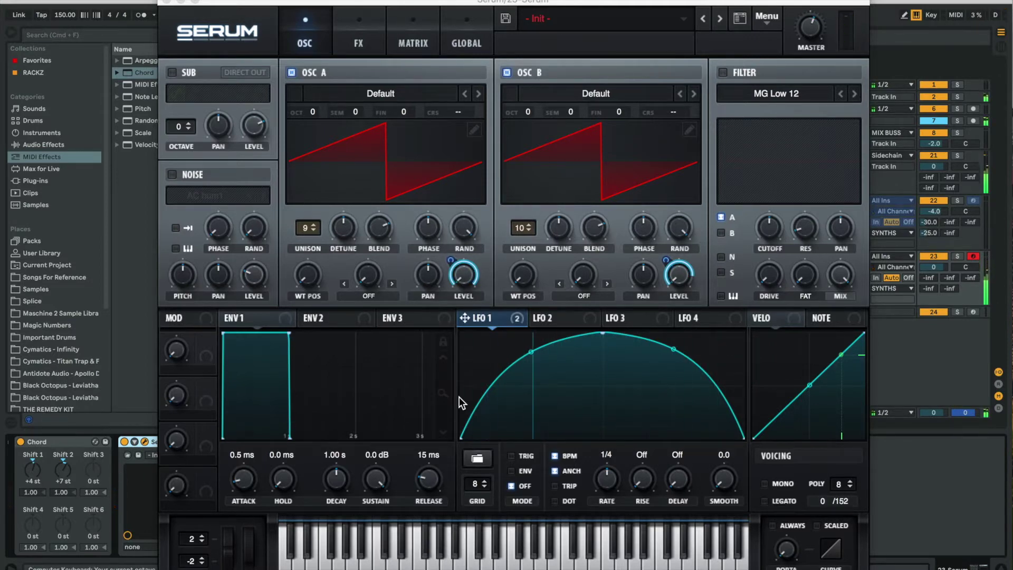
- Try different unison detune amounts on oscillators B and A
{"action": "left_click", "coordinate": [567, 227]}
{"action": "mouse_move", "coordinate": [567, 227]}
{"action": "left_mouse_down"}
{"action": "mouse_move", "coordinate": [568, 200]}
{"action": "mouse_move", "coordinate": [565, 221]}
{"action": "left_mouse_up"}
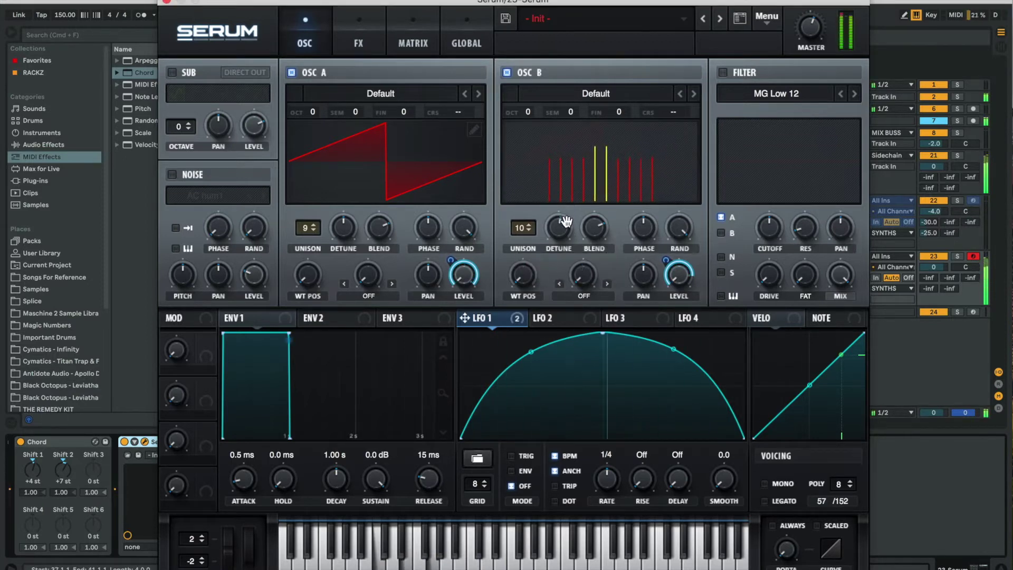
{"action": "mouse_move", "coordinate": [357, 233]}
{"action": "left_mouse_down"}
{"action": "mouse_move", "coordinate": [347, 231]}
{"action": "mouse_move", "coordinate": [344, 245]}
{"action": "mouse_move", "coordinate": [340, 204]}
{"action": "mouse_move", "coordinate": [347, 233]}
{"action": "left_mouse_up"}
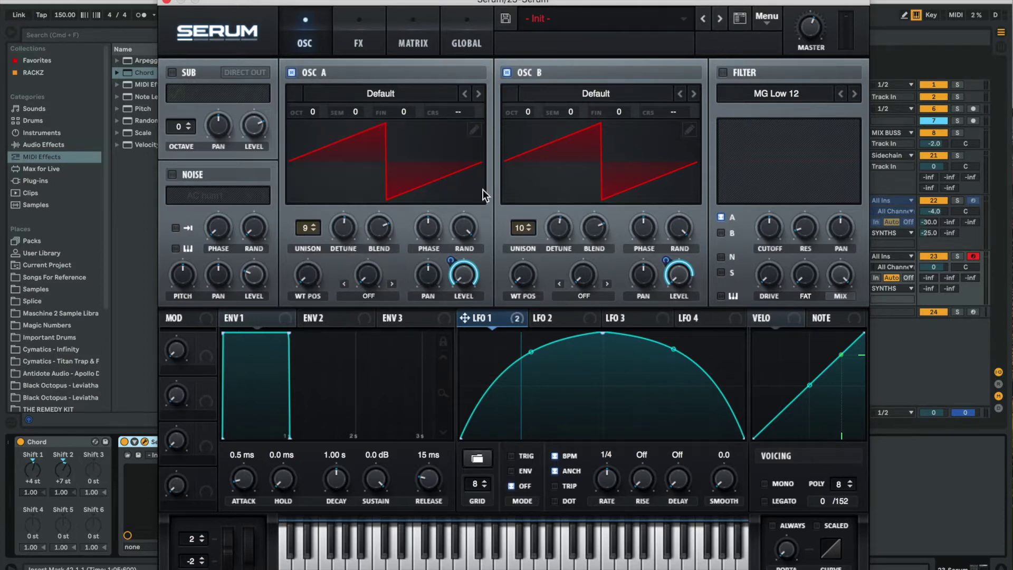
- With oscillator B switched off, lower oscillator A's unison detune and fine-tune its blend
{"action": "left_click", "coordinate": [507, 72]}
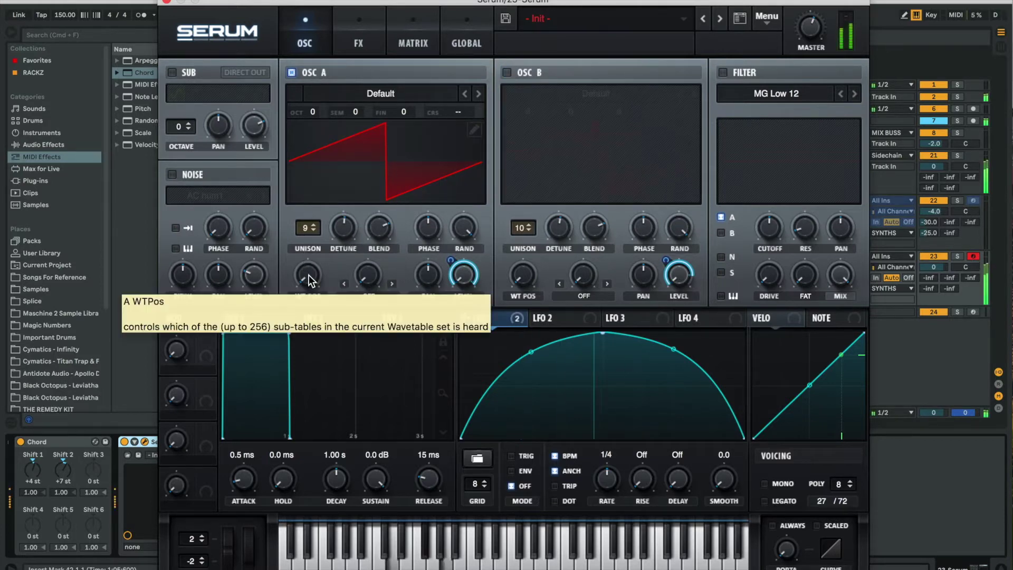
{"action": "left_click_drag", "start_coordinate": [348, 223], "coordinate": [347, 245]}
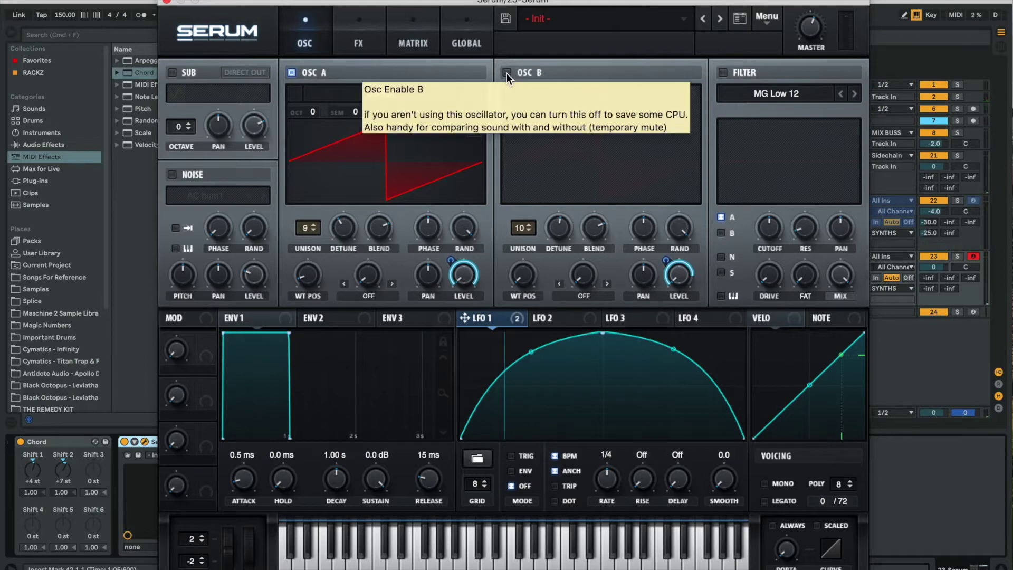
{"action": "left_click_drag", "start_coordinate": [384, 228], "coordinate": [384, 222]}
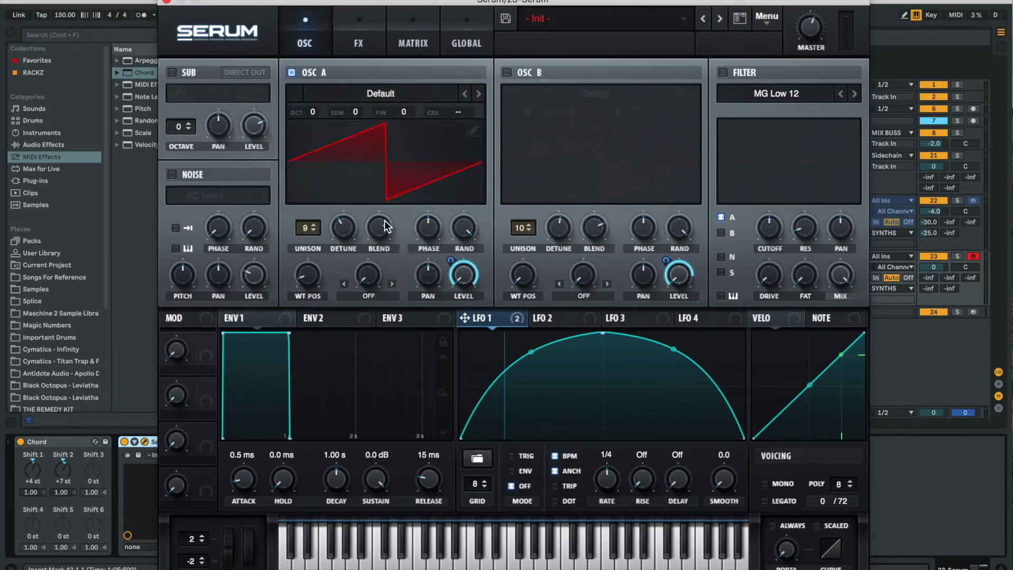
- Switch to oscillator B alone, raise its unison detune and blend, and play it back together with oscillator A
{"action": "left_click", "coordinate": [507, 72]}
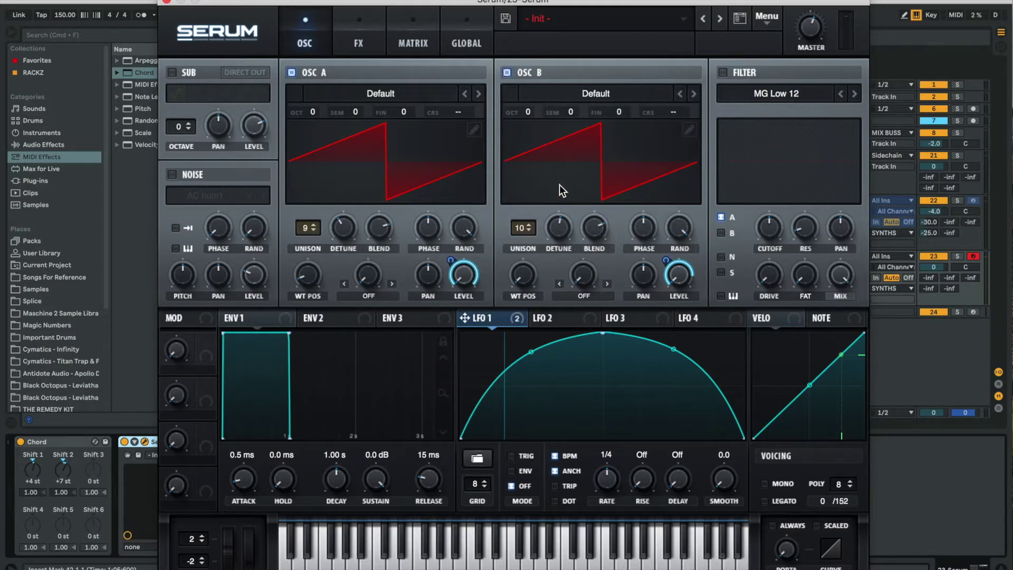
{"action": "left_click", "coordinate": [292, 72]}
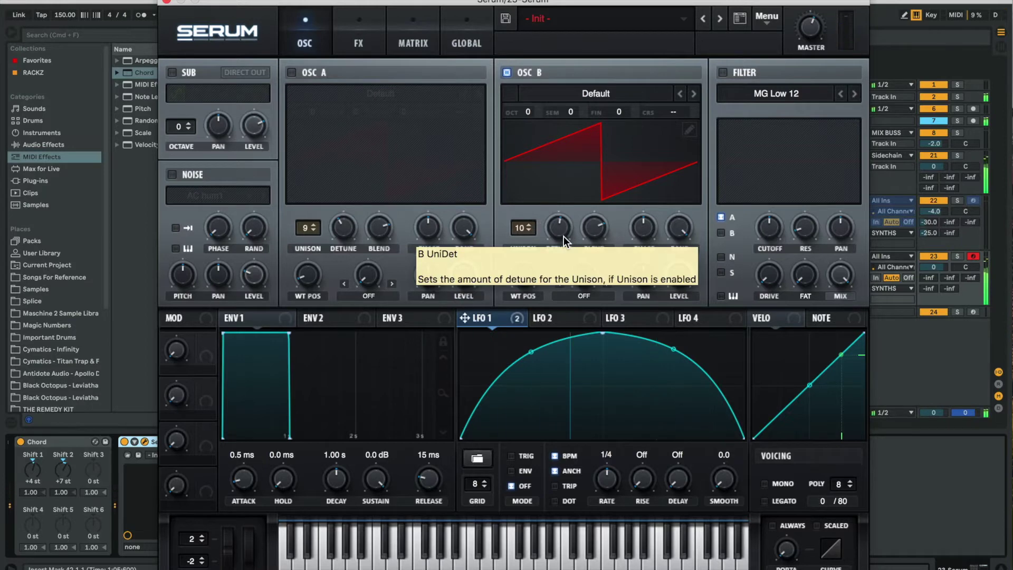
{"action": "left_click_drag", "start_coordinate": [559, 229], "coordinate": [598, 211]}
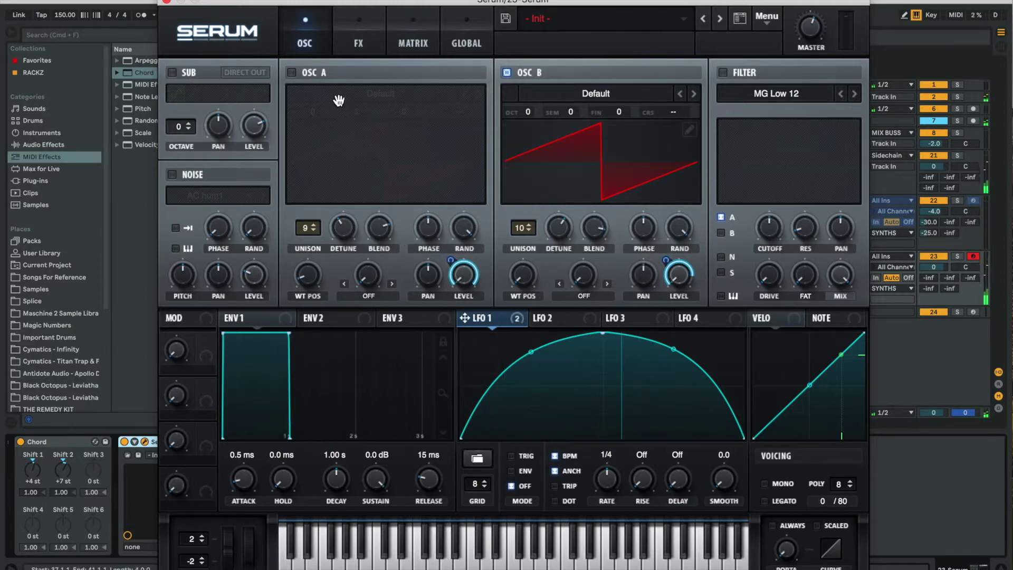
{"action": "left_click", "coordinate": [291, 72]}
{"action": "key", "text": "space"}
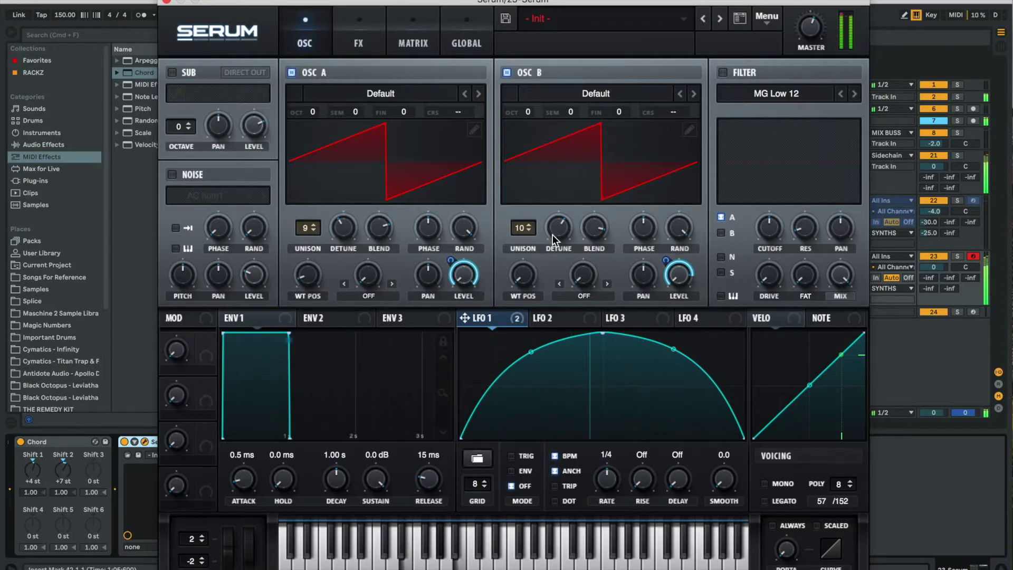
- Enable the sub oscillator with a saw shape and assign LFO 1 to its level
{"action": "mouse_move", "coordinate": [554, 233]}
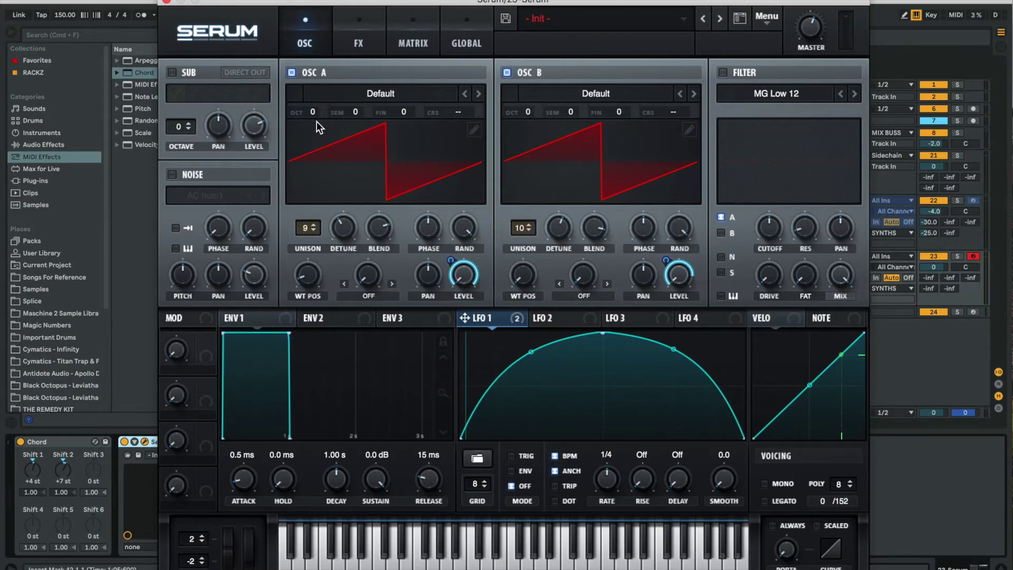
{"action": "left_click", "coordinate": [172, 73]}
{"action": "left_click", "coordinate": [232, 96]}
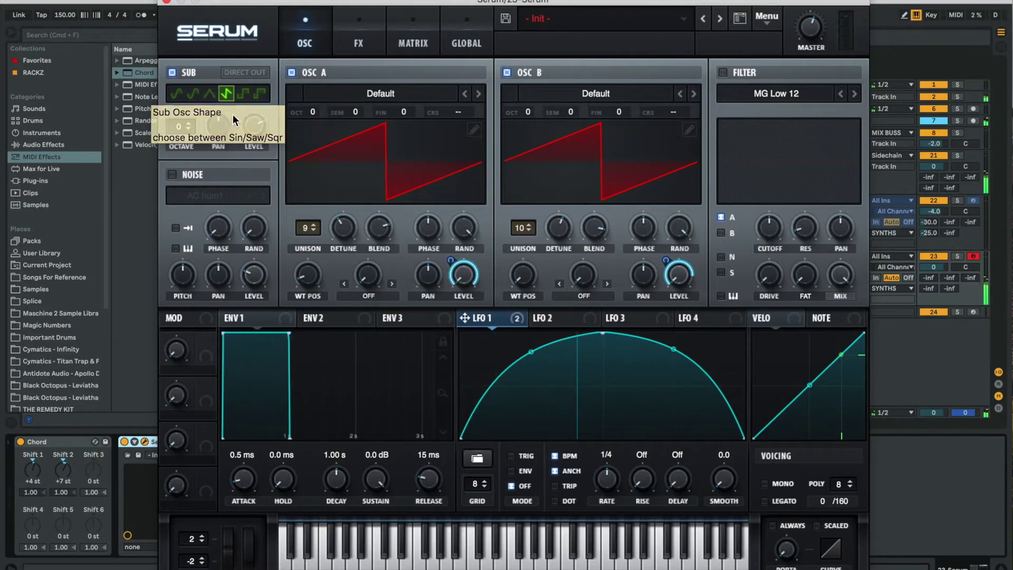
{"action": "left_click_drag", "start_coordinate": [403, 245], "coordinate": [254, 126]}
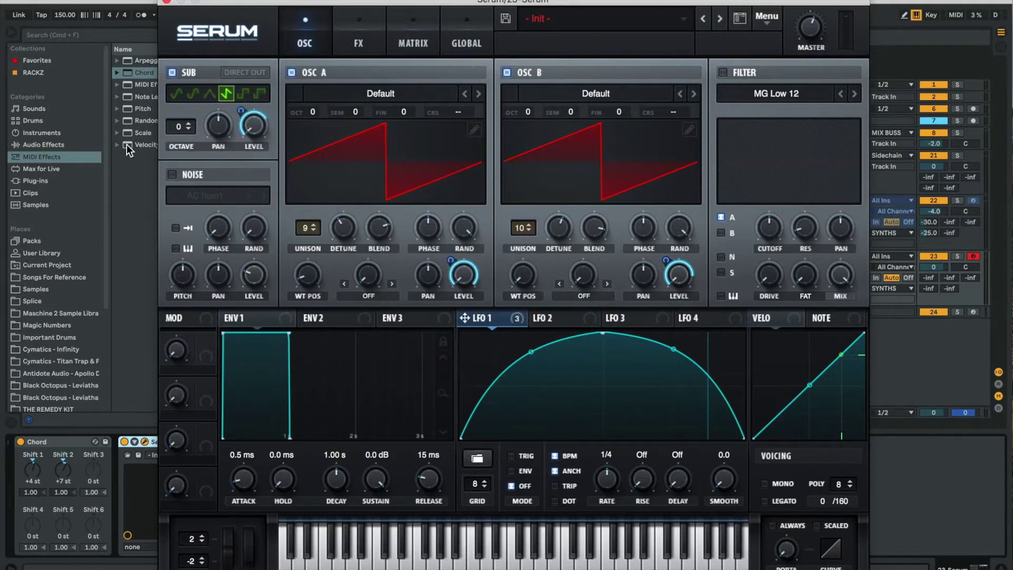
- Set the LFO 1 modulation of the sub oscillator's level to 49 and try the sub at octave -1
{"action": "mouse_move", "coordinate": [242, 139]}
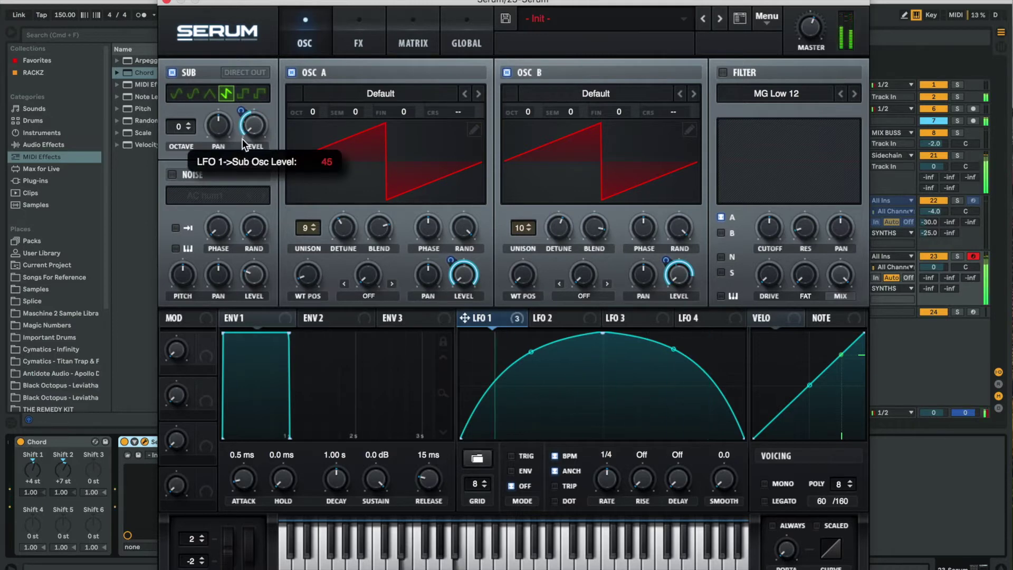
{"action": "mouse_move", "coordinate": [242, 138]}
{"action": "left_mouse_down"}
{"action": "mouse_move", "coordinate": [242, 153]}
{"action": "mouse_move", "coordinate": [242, 135]}
{"action": "left_mouse_up"}
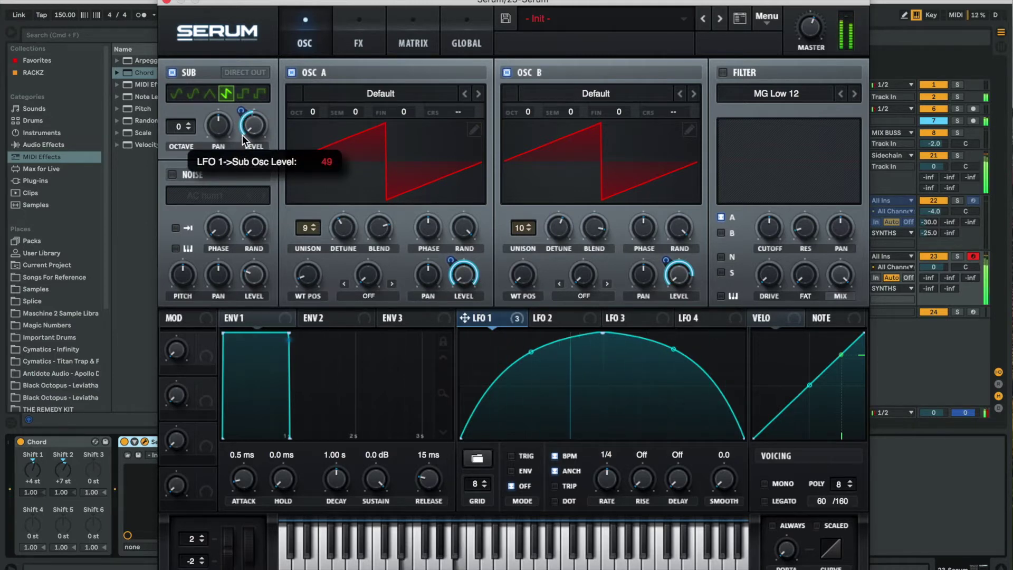
{"action": "left_click", "coordinate": [188, 130]}
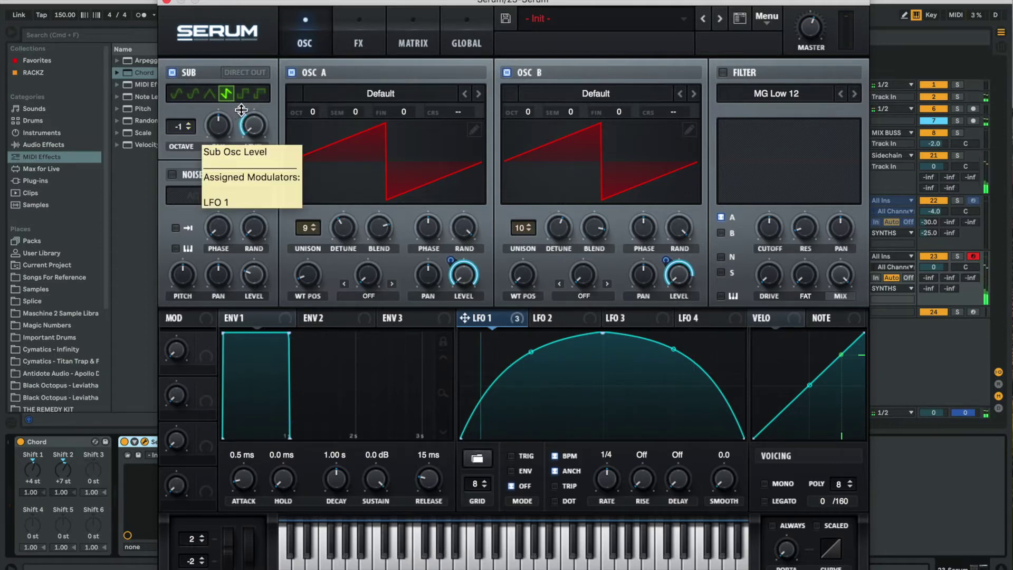
- Switch off the sub oscillator, remove the LFO 1 modulation from its level and reset its octave to 0
{"action": "left_click", "coordinate": [172, 72]}
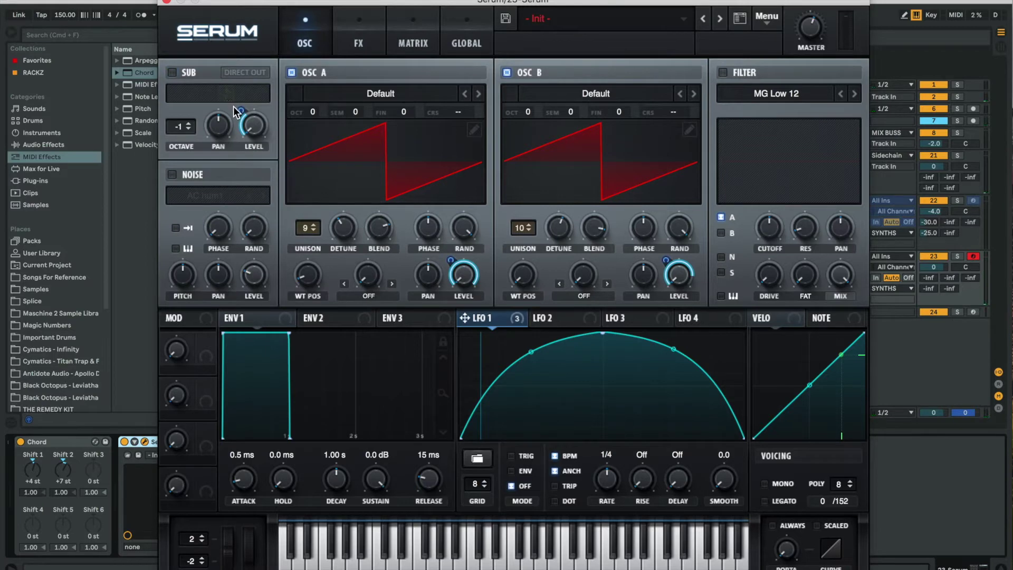
{"action": "right_click", "coordinate": [252, 125]}
{"action": "left_click", "coordinate": [298, 186]}
{"action": "left_click", "coordinate": [188, 123]}
- Enable the noise oscillator and load the ARP pink sample from the Analog noises
{"action": "left_click", "coordinate": [174, 176]}
{"action": "left_click", "coordinate": [229, 195]}
{"action": "mouse_move", "coordinate": [225, 246]}
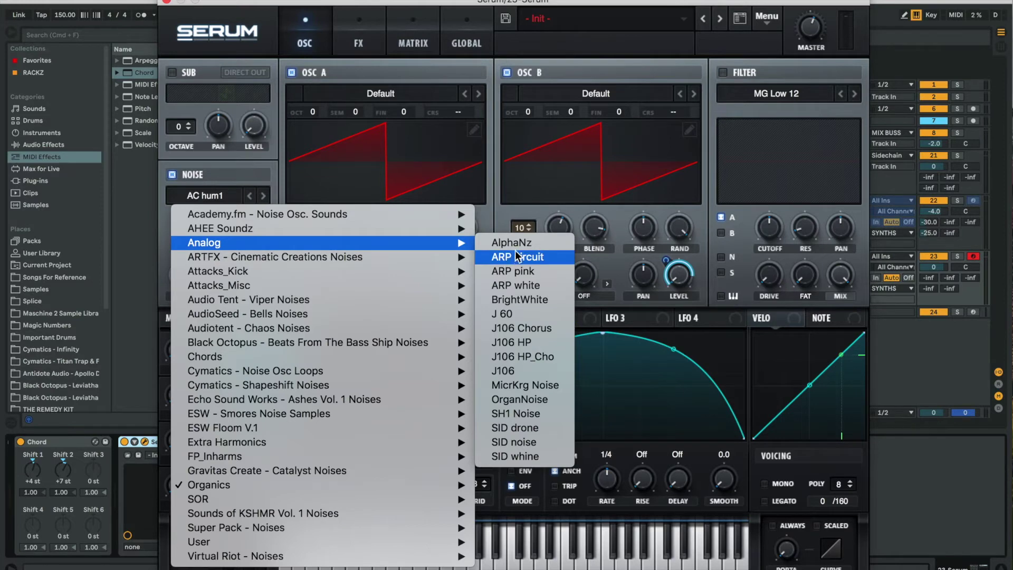
{"action": "left_click", "coordinate": [520, 272]}
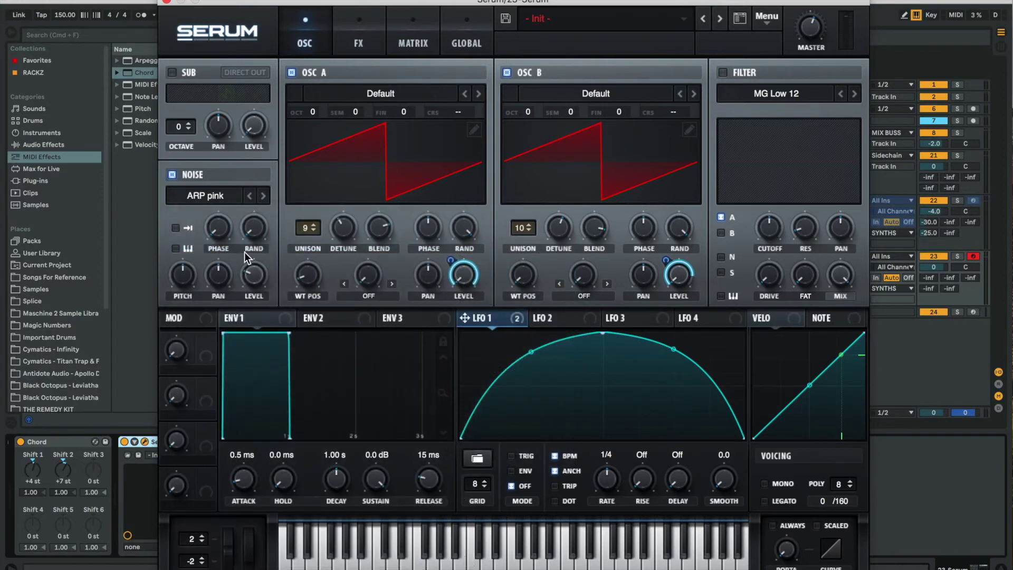
- Assign LFO 1 to the noise oscillator's level and fine-tune the modulation amount
{"action": "mouse_move", "coordinate": [255, 277]}
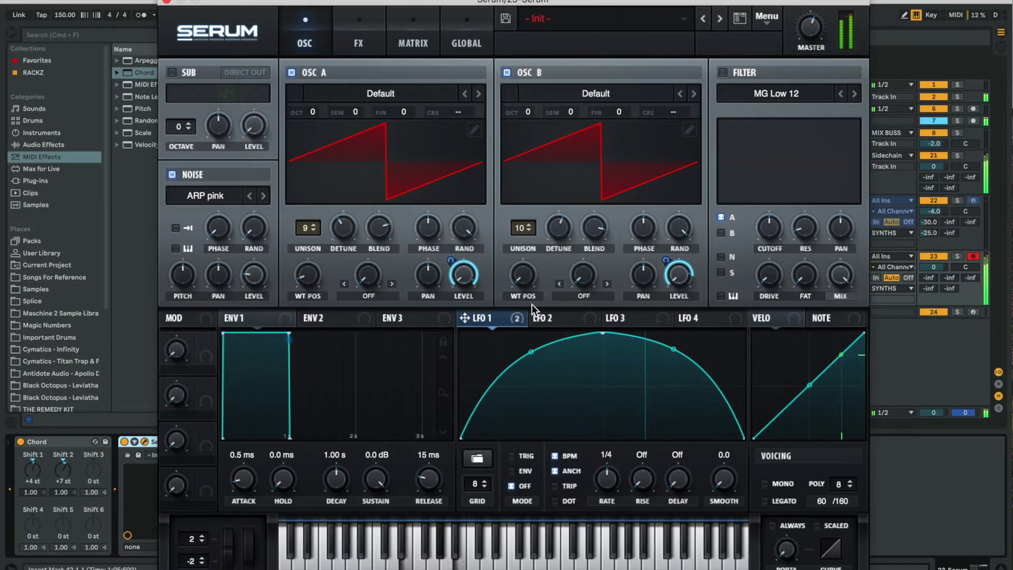
{"action": "left_click_drag", "start_coordinate": [464, 318], "coordinate": [253, 341]}
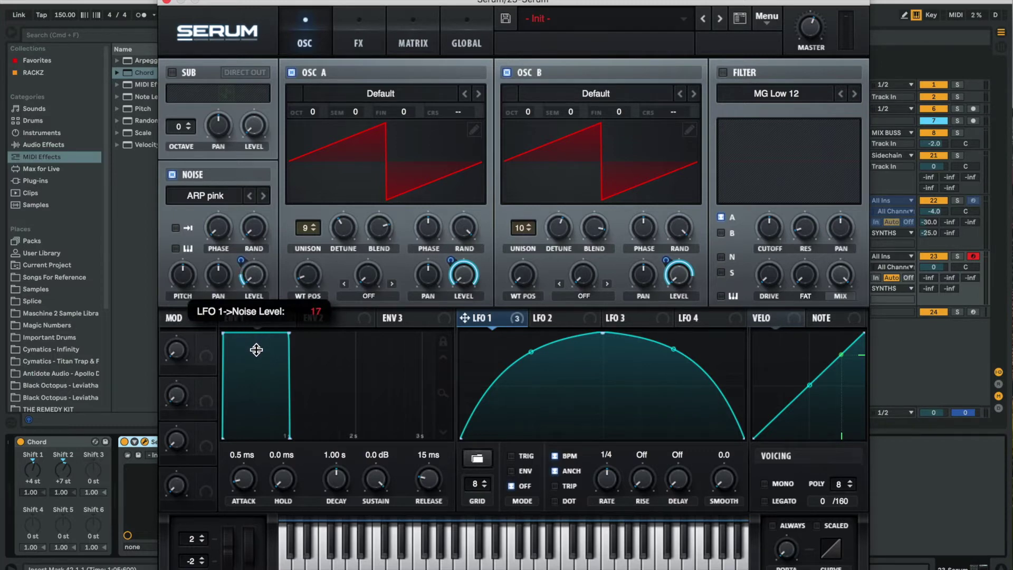
{"action": "left_click_drag", "start_coordinate": [256, 348], "coordinate": [256, 348]}
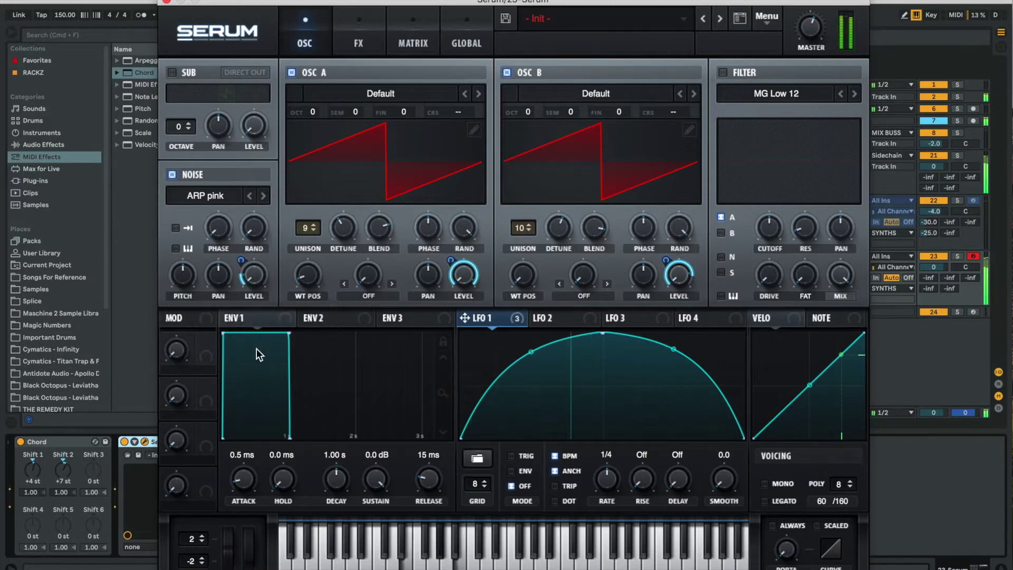
{"action": "mouse_move", "coordinate": [240, 263]}
{"action": "left_mouse_down"}
{"action": "mouse_move", "coordinate": [241, 228]}
{"action": "mouse_move", "coordinate": [240, 271]}
{"action": "mouse_move", "coordinate": [240, 252]}
{"action": "left_mouse_up"}
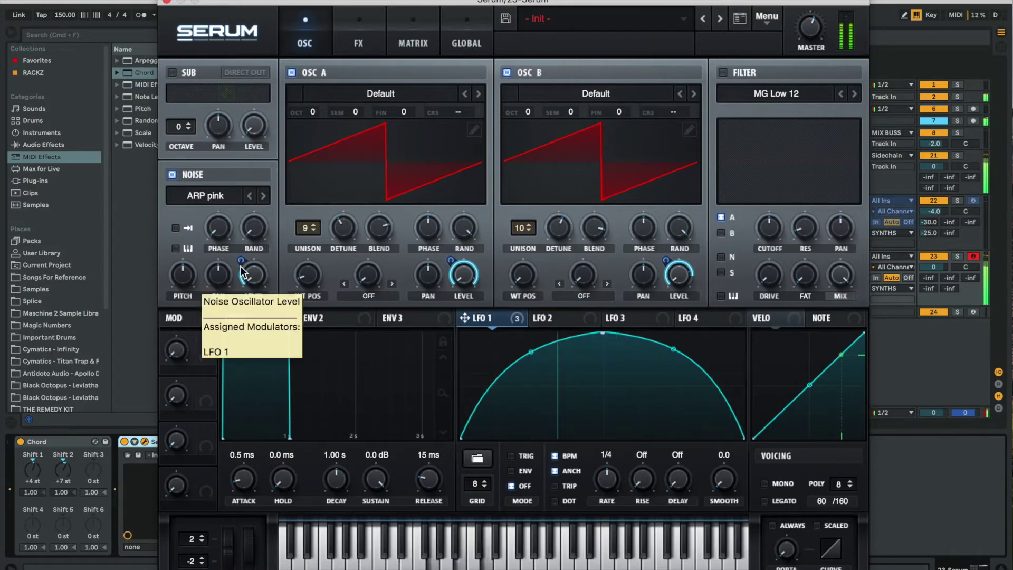
{"action": "left_click", "coordinate": [241, 266]}
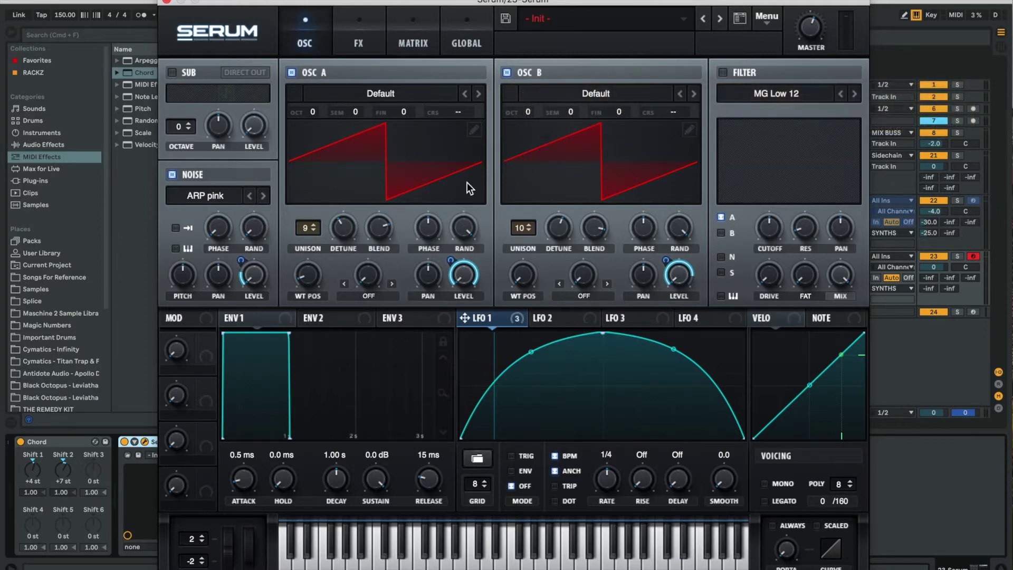
- Enable the filter with the MG Low 18 type and route oscillator B and the noise through it alongside oscillator A
{"action": "left_click", "coordinate": [726, 72]}
{"action": "left_click", "coordinate": [767, 93]}
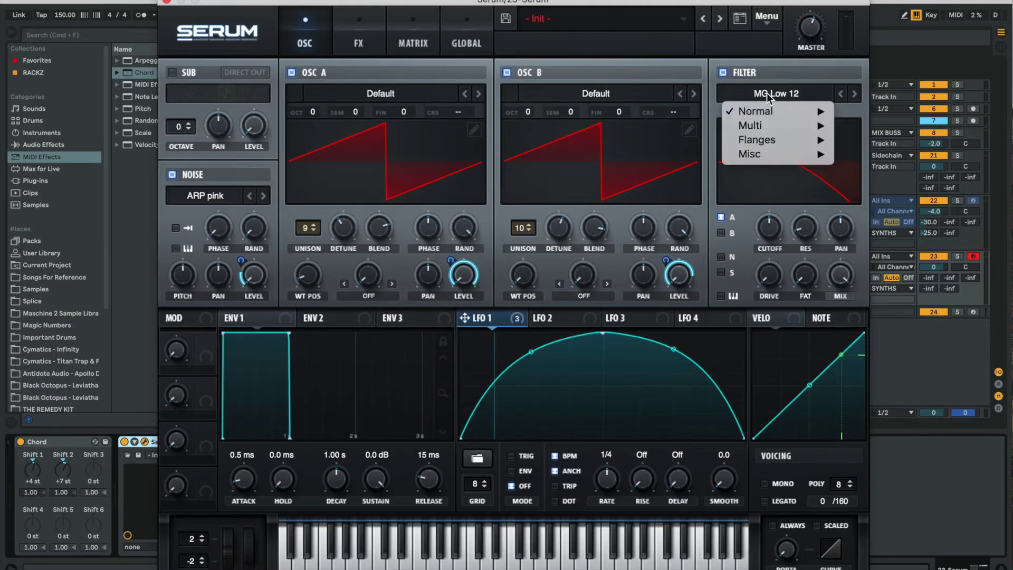
{"action": "mouse_move", "coordinate": [792, 111]}
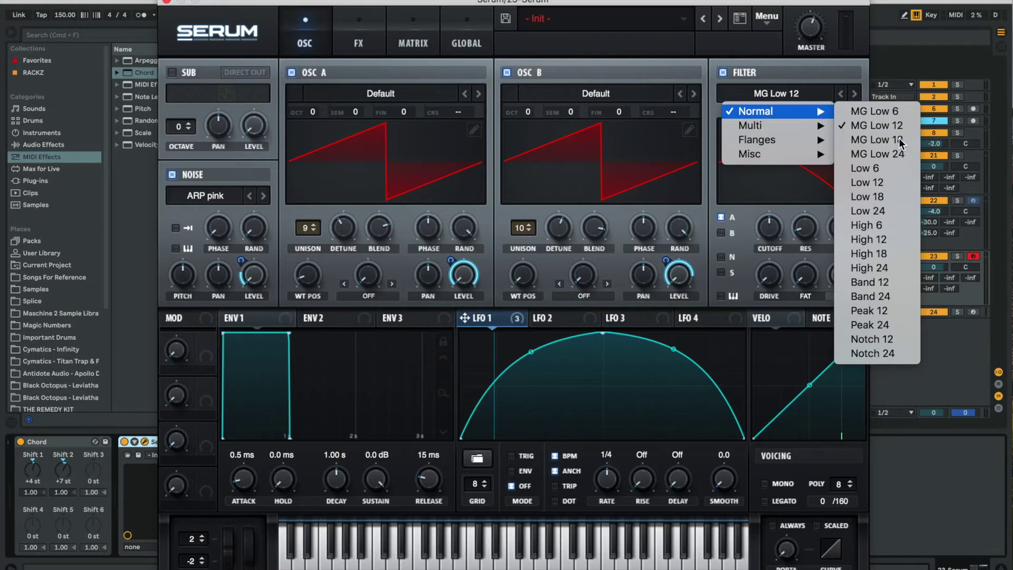
{"action": "left_click", "coordinate": [899, 140]}
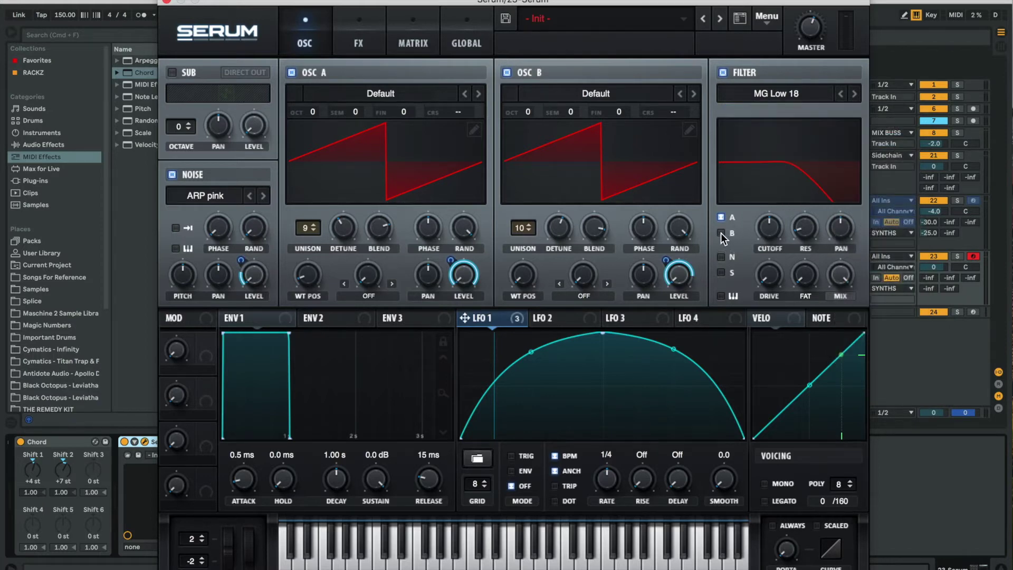
{"action": "left_click", "coordinate": [721, 257]}
- Lower the filter cutoff, modulate it with LFO 1, and adjust the filter's drive and fat during playback
{"action": "left_click_drag", "start_coordinate": [770, 226], "coordinate": [736, 192]}
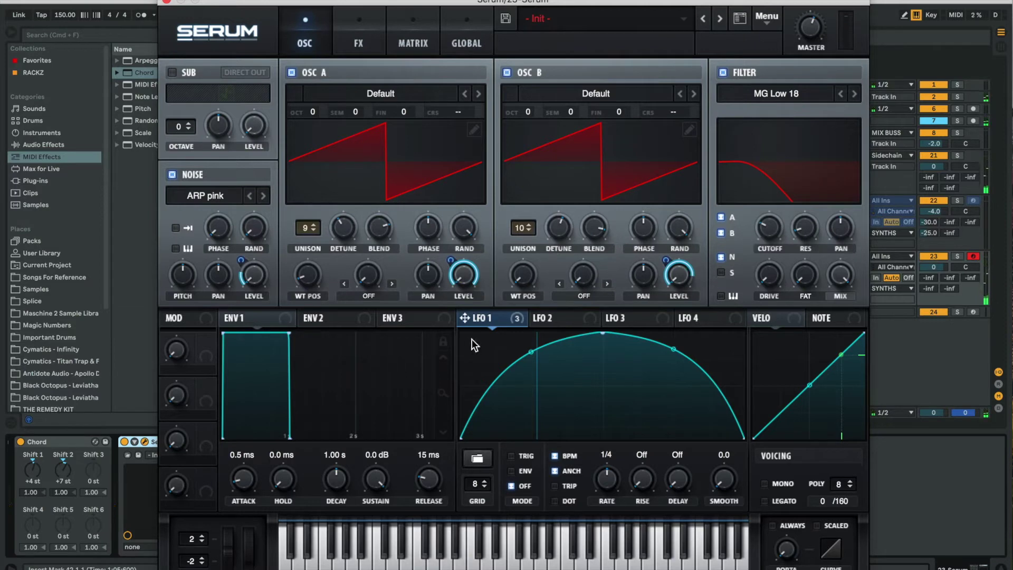
{"action": "left_click_drag", "start_coordinate": [769, 227], "coordinate": [803, 182]}
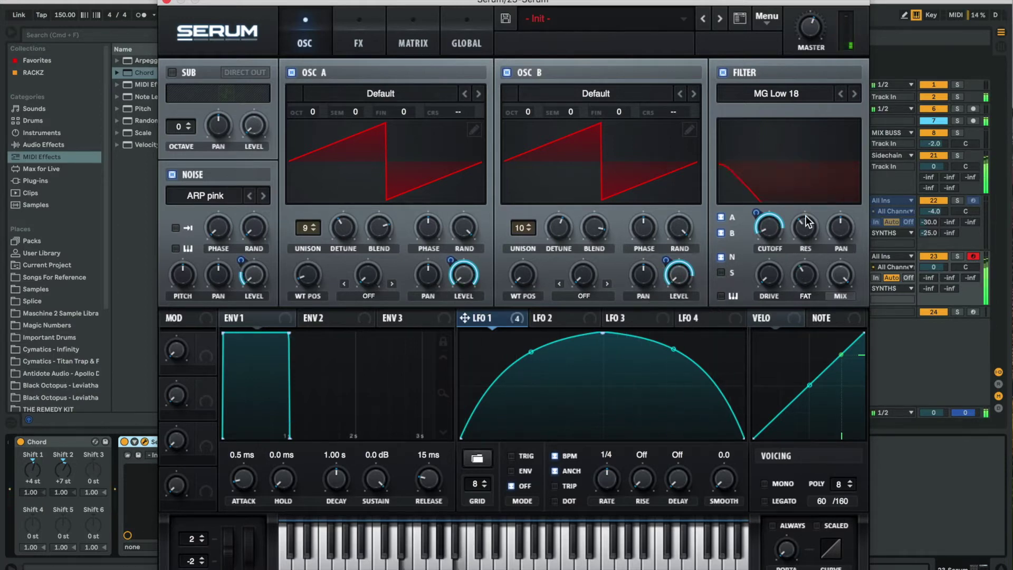
{"action": "left_click_drag", "start_coordinate": [768, 273], "coordinate": [768, 258]}
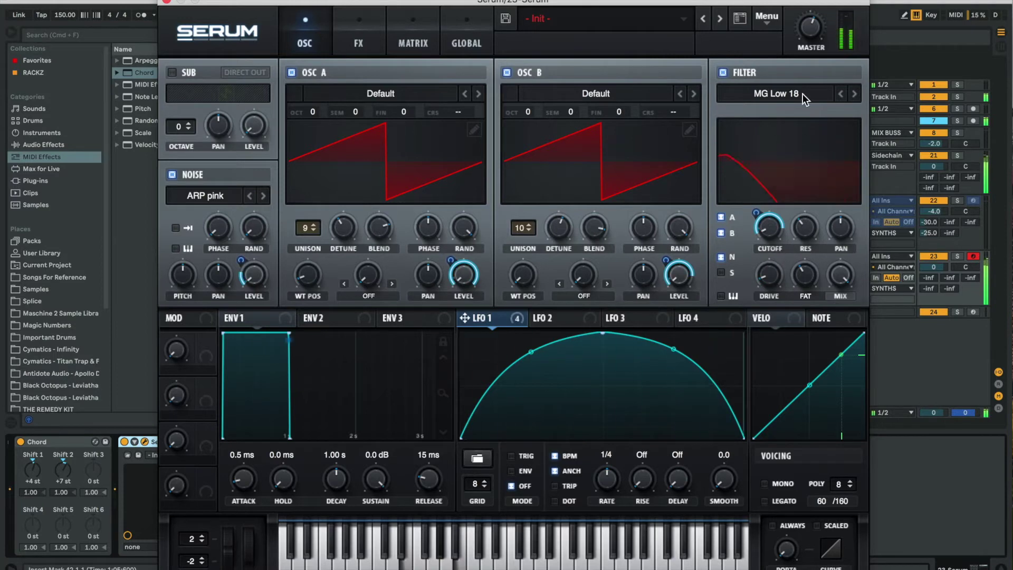
{"action": "left_click_drag", "start_coordinate": [808, 35], "coordinate": [808, 39]}
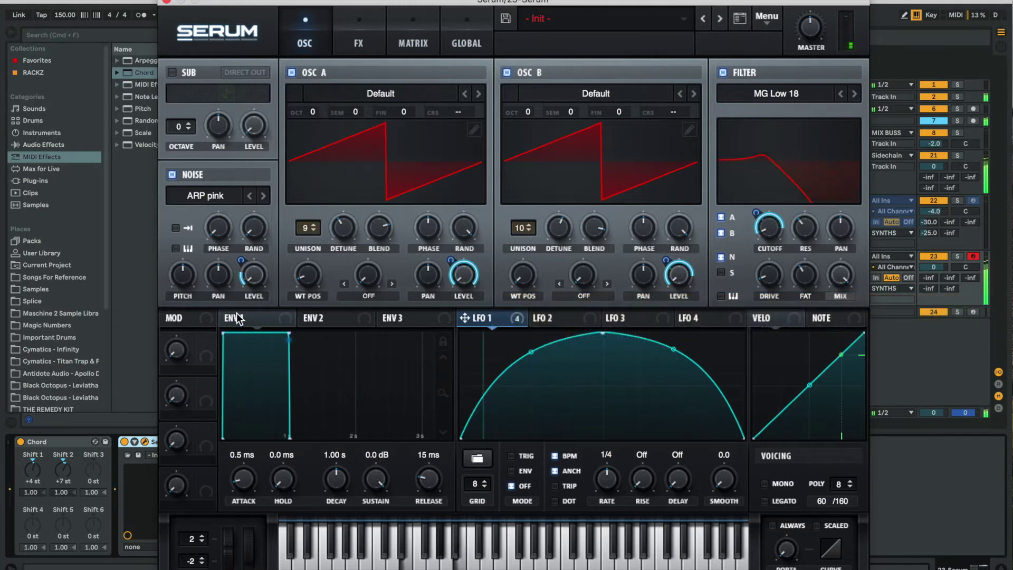
- Set the pitch bend range to 12 semitones up and -12 semitones down
{"action": "mouse_move", "coordinate": [245, 255]}
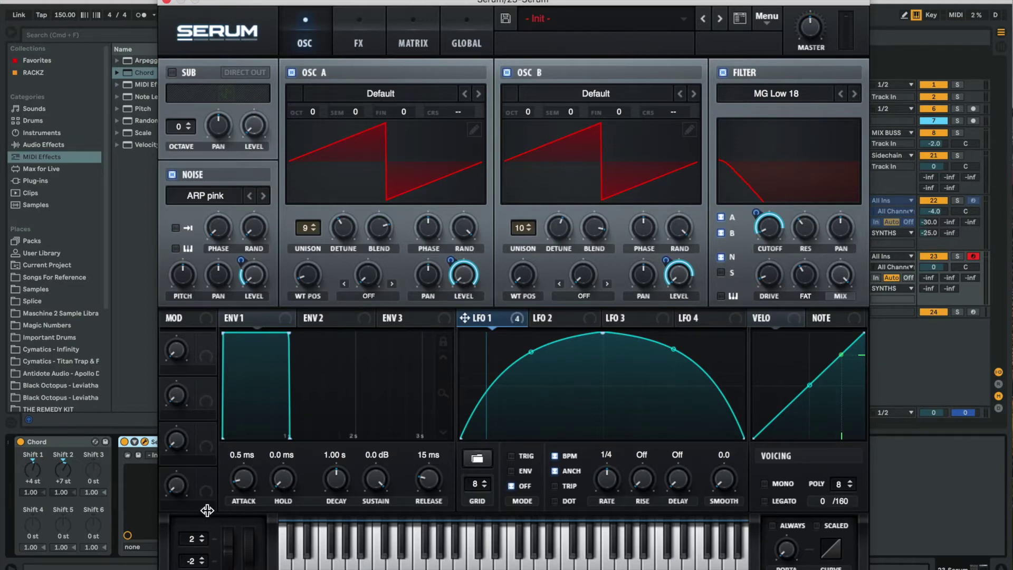
{"action": "left_click_drag", "start_coordinate": [196, 535], "coordinate": [196, 494]}
{"action": "left_click_drag", "start_coordinate": [195, 561], "coordinate": [228, 538]}
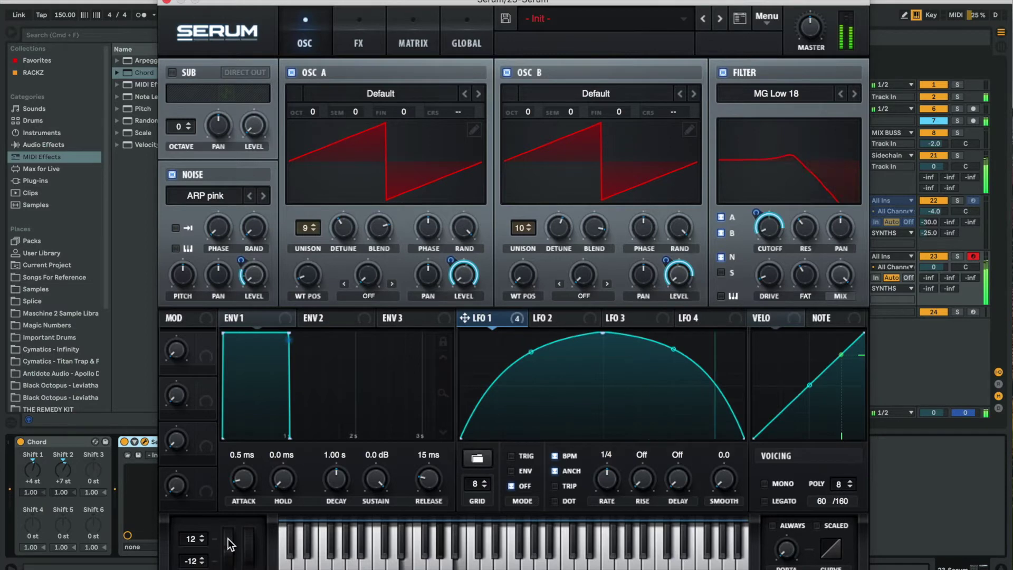
- Enable the Hyper/Dimension effect, set the Hyper unison to 7 and reduce its detune and mix
{"action": "left_click", "coordinate": [350, 31]}
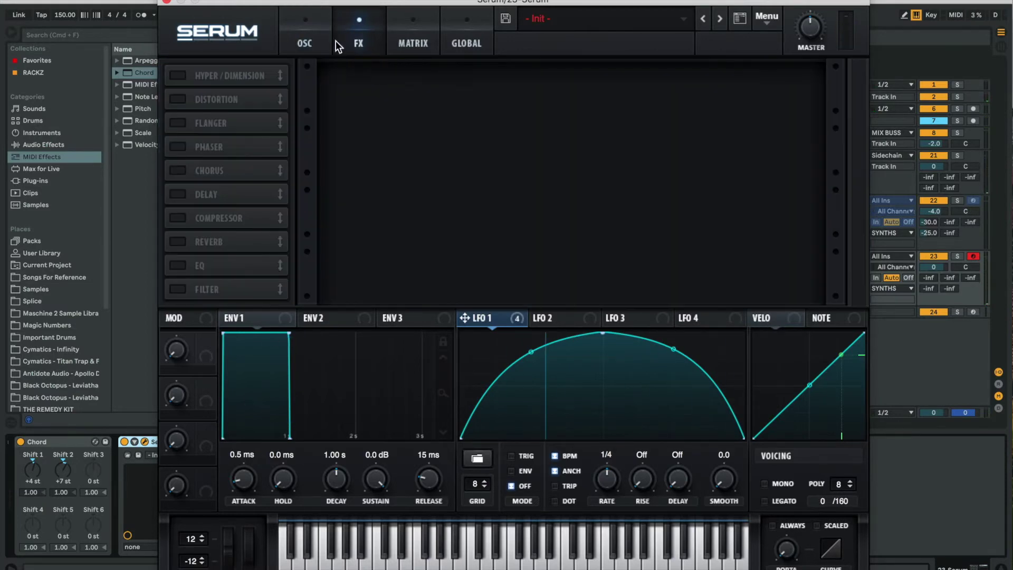
{"action": "left_click", "coordinate": [178, 76]}
{"action": "left_click_drag", "start_coordinate": [544, 90], "coordinate": [545, 32]}
{"action": "left_click_drag", "start_coordinate": [451, 84], "coordinate": [422, 116]}
{"action": "left_click_drag", "start_coordinate": [602, 85], "coordinate": [604, 133]}
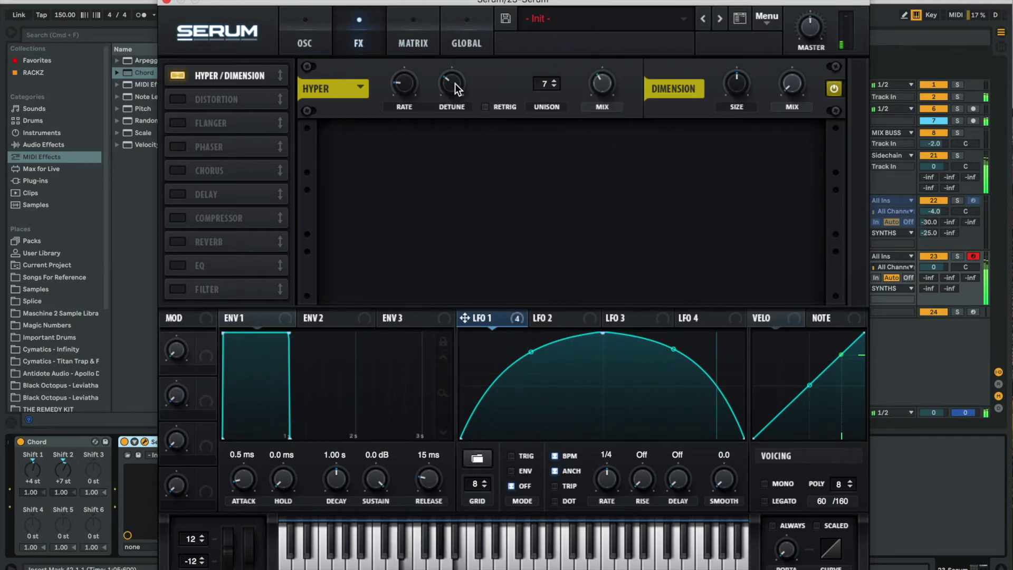
- Set the Hyper detune to 41%, control its mix with LFO 1 from a minimal base level, and raise its rate slightly
{"action": "left_click_drag", "start_coordinate": [455, 83], "coordinate": [405, 86]}
{"action": "left_click_drag", "start_coordinate": [603, 84], "coordinate": [595, 135]}
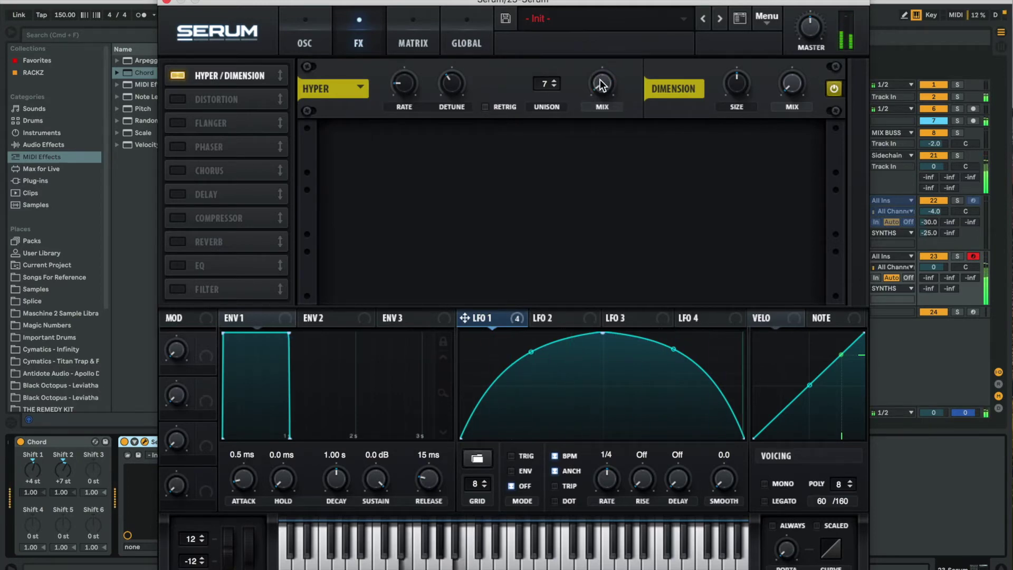
{"action": "left_click_drag", "start_coordinate": [464, 318], "coordinate": [593, 136]}
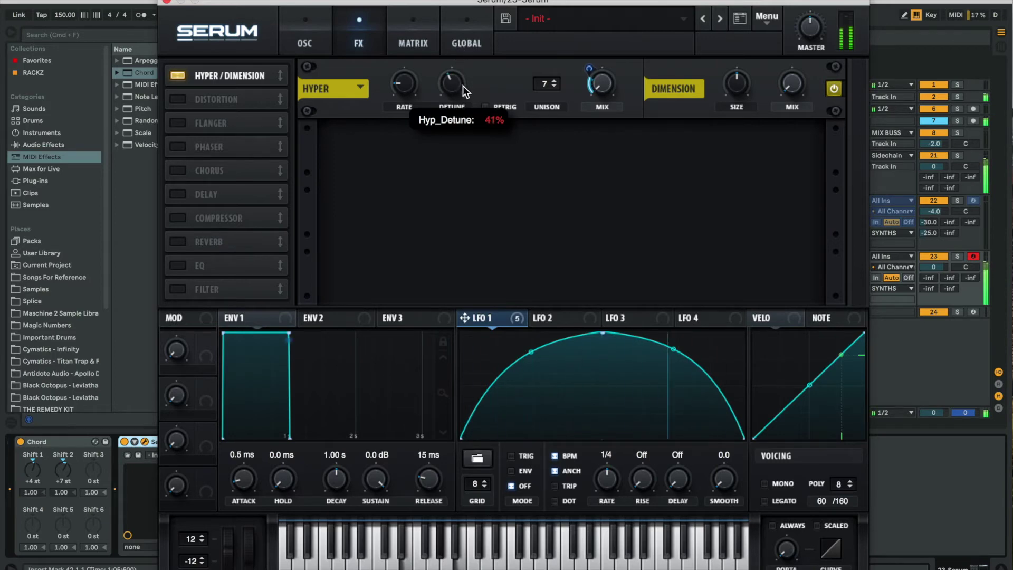
{"action": "mouse_move", "coordinate": [407, 83]}
{"action": "left_mouse_down"}
{"action": "mouse_move", "coordinate": [406, 59]}
{"action": "mouse_move", "coordinate": [403, 74]}
{"action": "left_mouse_up"}
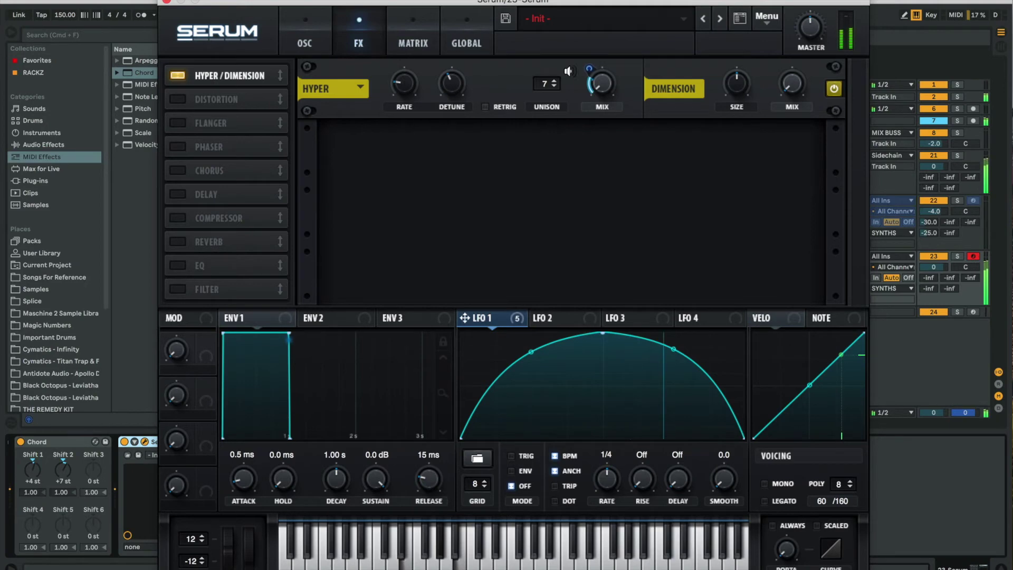
- Set the Dimension size to 0% and raise its mix to a low amount
{"action": "left_click_drag", "start_coordinate": [724, 86], "coordinate": [724, 105]}
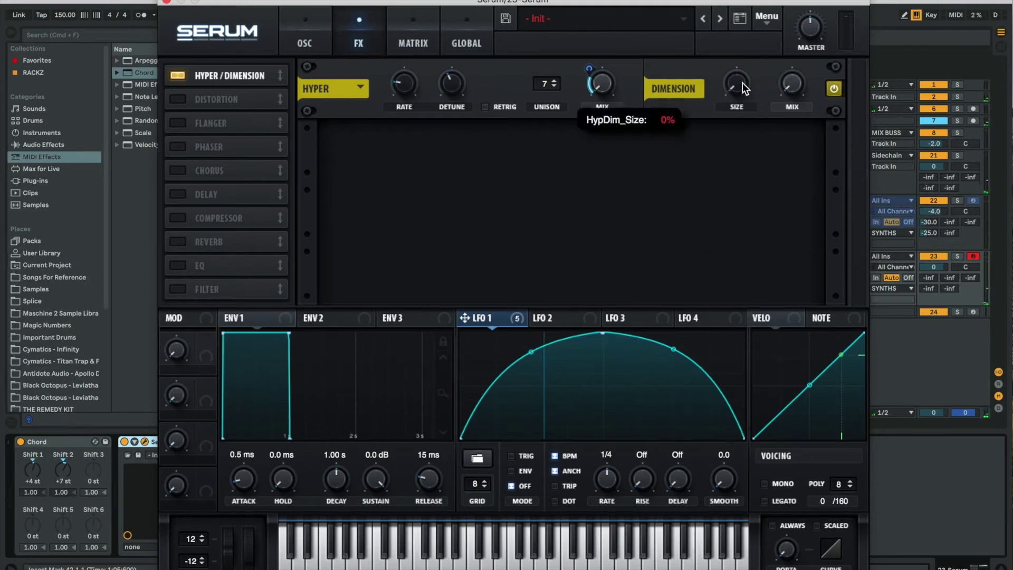
{"action": "left_click_drag", "start_coordinate": [792, 87], "coordinate": [794, 40]}
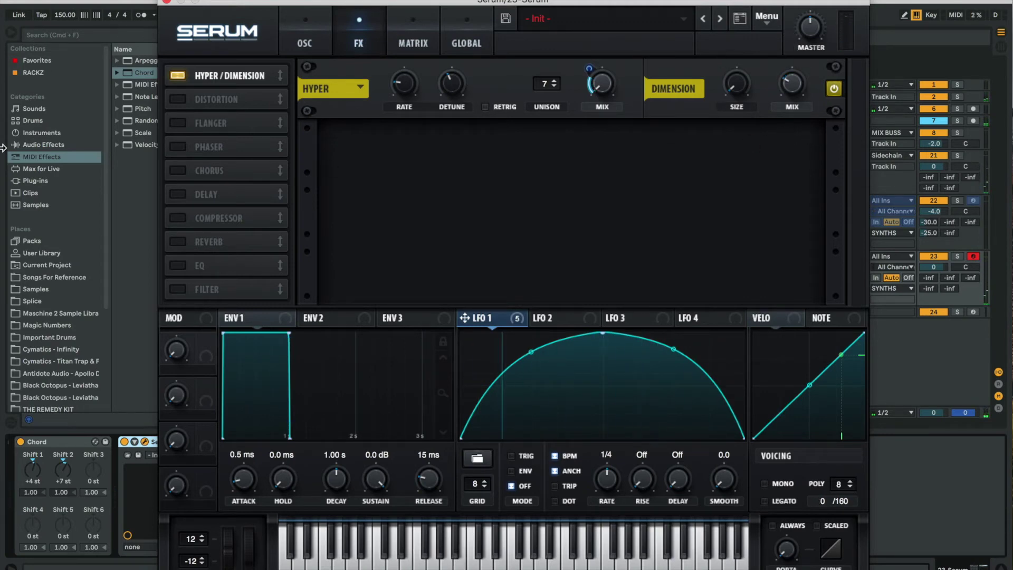
{"action": "left_click_drag", "start_coordinate": [788, 92], "coordinate": [789, 105]}
- Try the Tube distortion effect with different drive amounts
{"action": "left_click", "coordinate": [177, 99]}
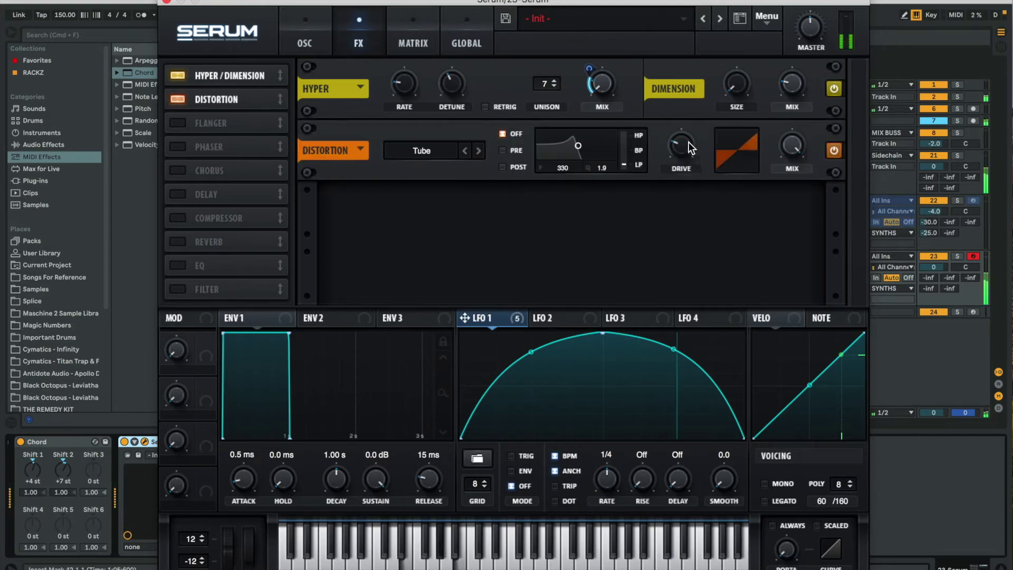
{"action": "left_click_drag", "start_coordinate": [688, 141], "coordinate": [689, 227]}
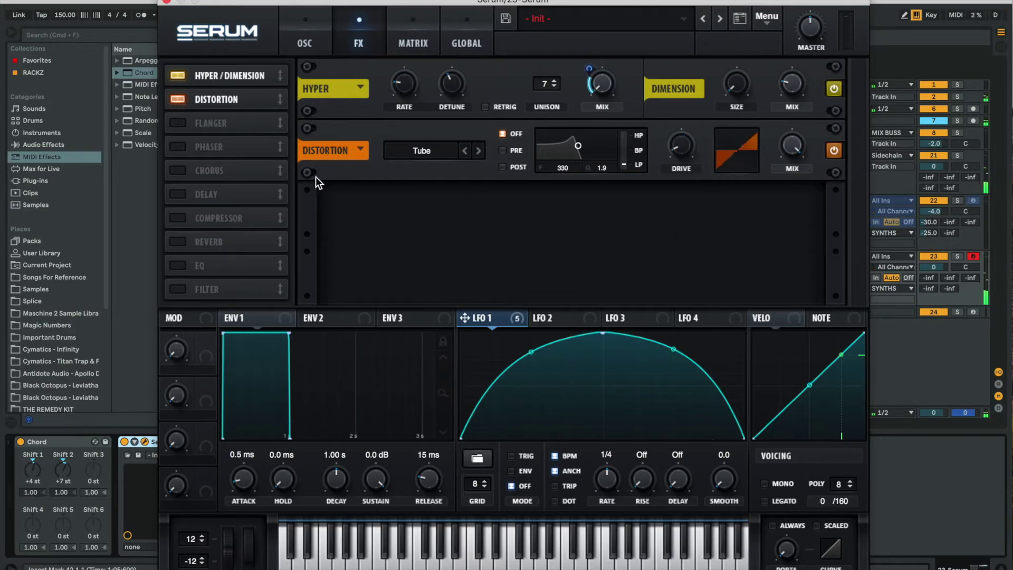
{"action": "left_click", "coordinate": [182, 98]}
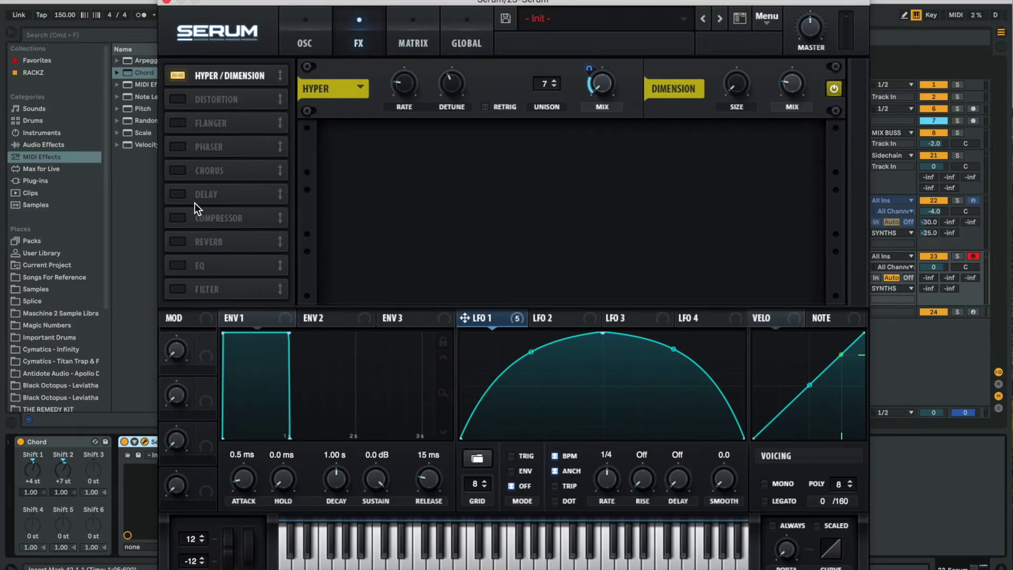
- Add a multiband compressor, raise its gain slightly and set its mix to 21 during playback
{"action": "left_click", "coordinate": [179, 219]}
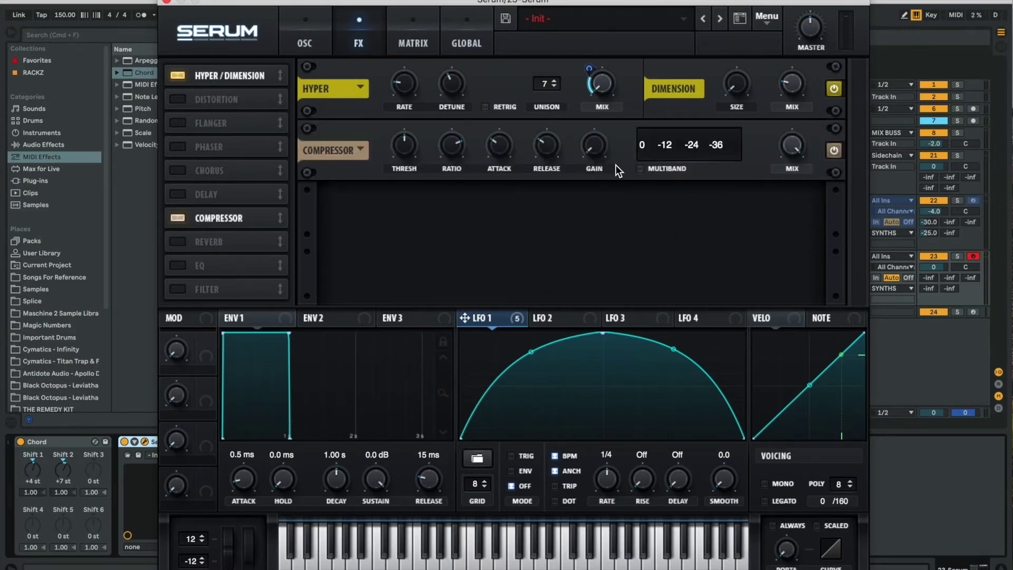
{"action": "left_click", "coordinate": [641, 169]}
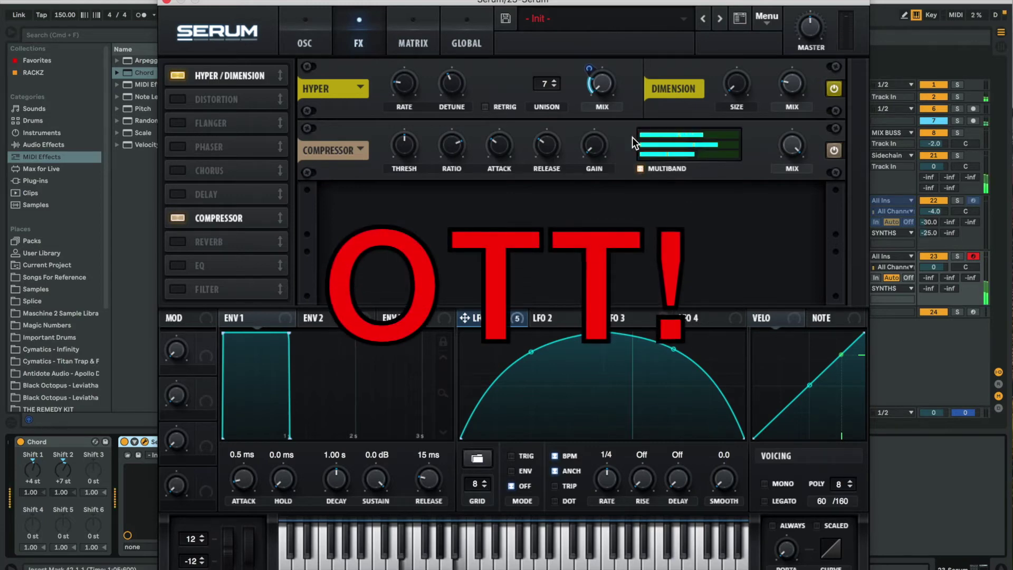
{"action": "left_click_drag", "start_coordinate": [598, 140], "coordinate": [596, 91]}
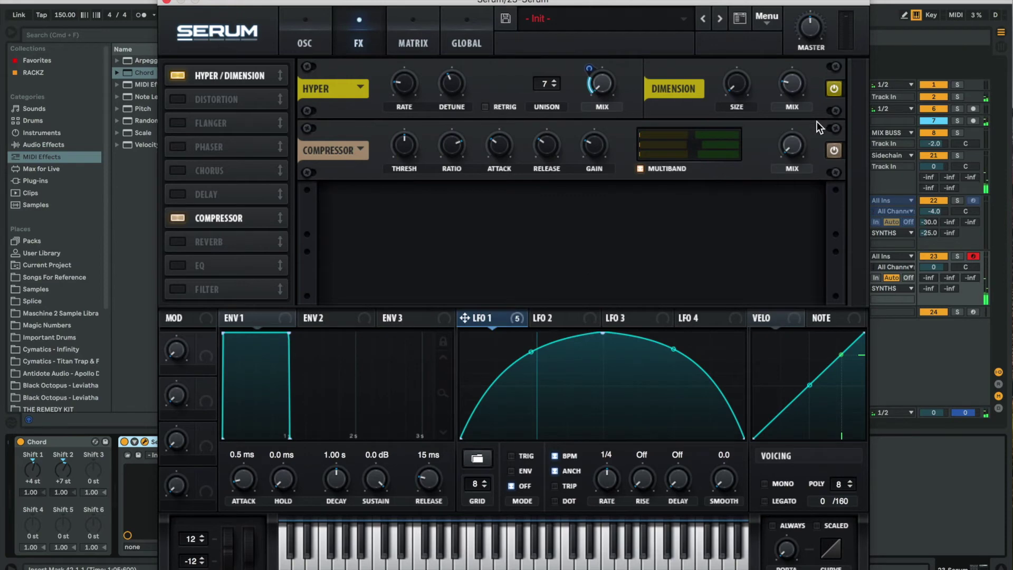
{"action": "left_click_drag", "start_coordinate": [791, 149], "coordinate": [796, 88]}
{"action": "left_click_drag", "start_coordinate": [800, 163], "coordinate": [796, 110]}
{"action": "left_click_drag", "start_coordinate": [796, 147], "coordinate": [797, 109]}
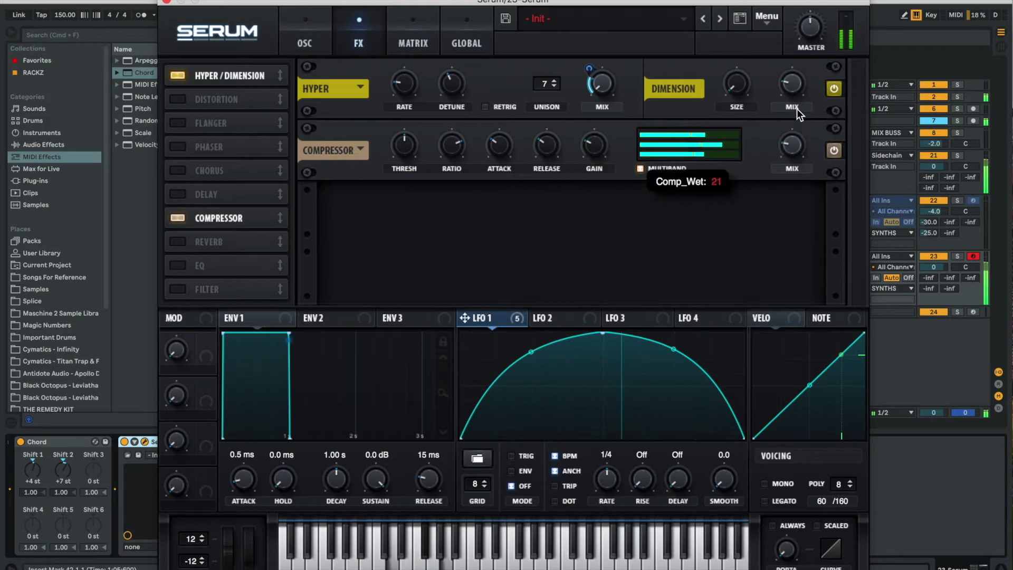
{"action": "key", "text": "space"}
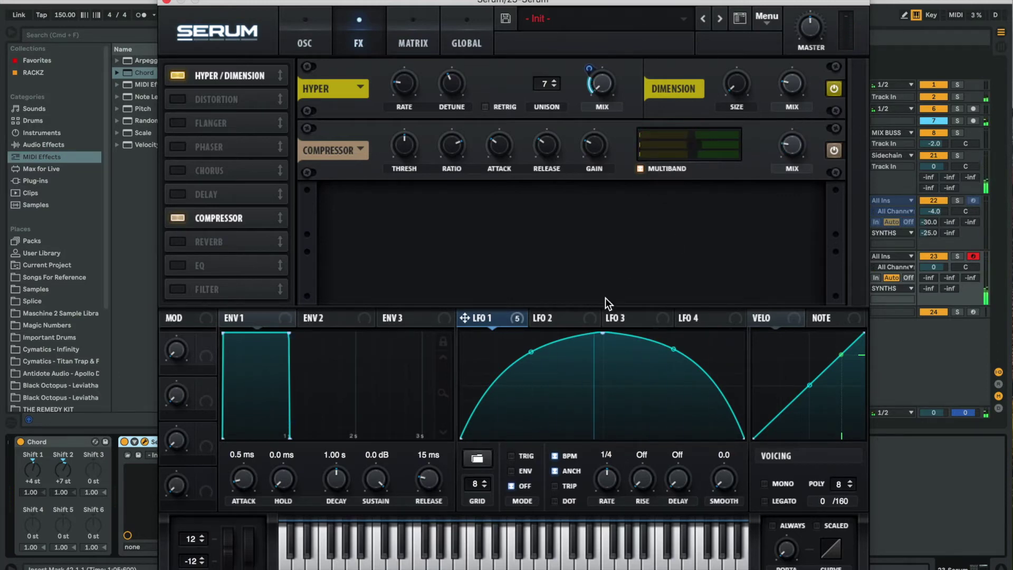
- Move the compressor directly after Hyper/Dimension and add a plate reverb directly after the compressor
{"action": "left_click_drag", "start_coordinate": [232, 218], "coordinate": [231, 103]}
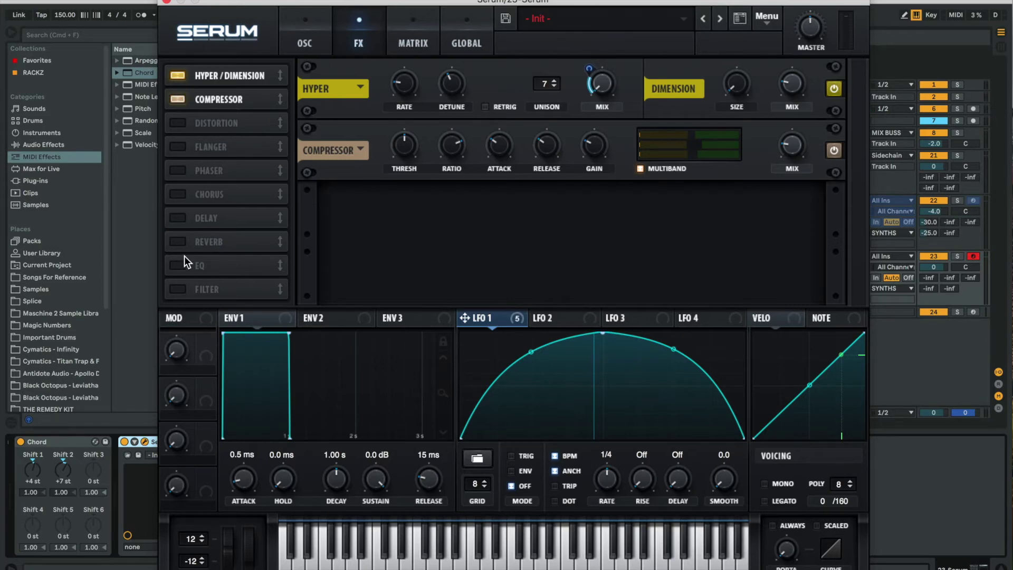
{"action": "left_click", "coordinate": [175, 240]}
{"action": "left_click_drag", "start_coordinate": [187, 242], "coordinate": [207, 116]}
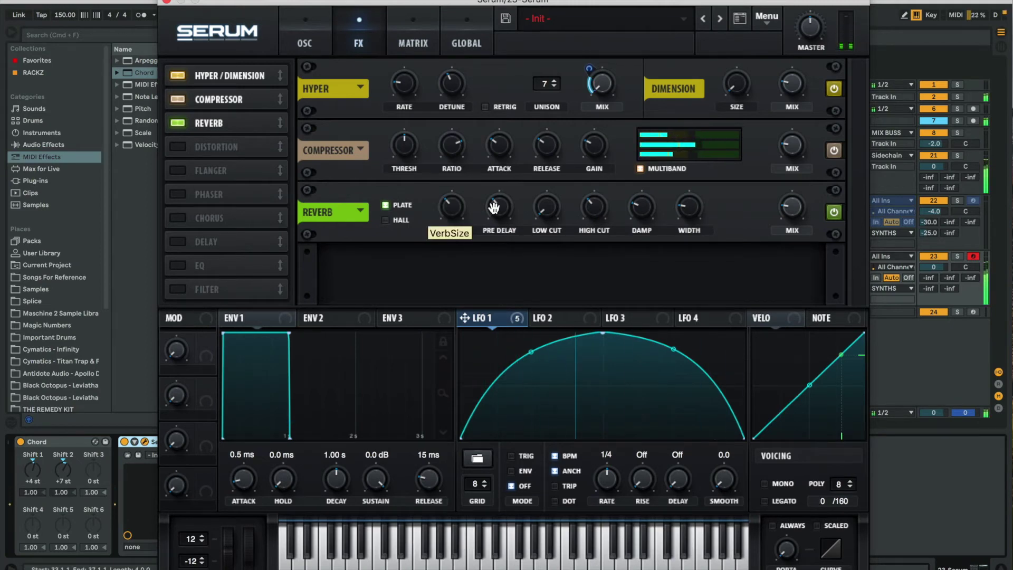
- Shape the reverb by raising its low cut slightly, lowering its high cut, and increasing its pre-delay and size
{"action": "left_click_drag", "start_coordinate": [546, 208], "coordinate": [565, 172]}
{"action": "left_click_drag", "start_coordinate": [594, 207], "coordinate": [597, 252]}
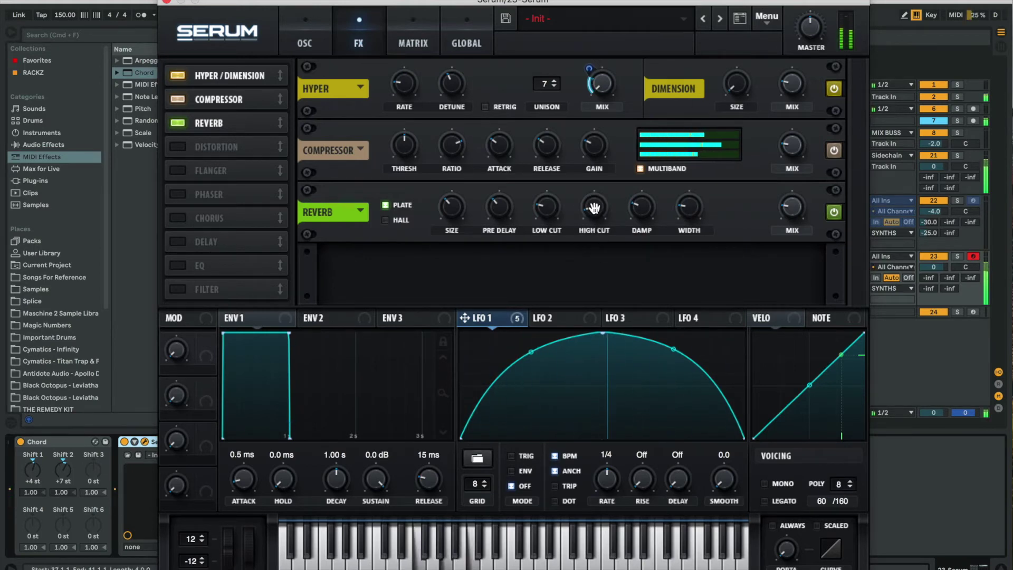
{"action": "left_click_drag", "start_coordinate": [595, 207], "coordinate": [594, 200]}
{"action": "left_click_drag", "start_coordinate": [508, 211], "coordinate": [457, 220]}
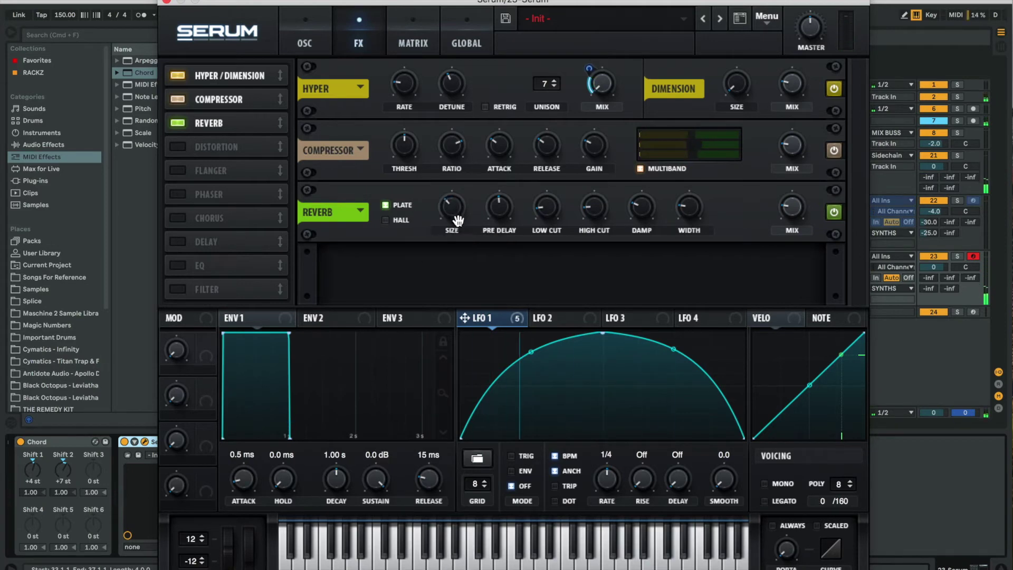
{"action": "left_click_drag", "start_coordinate": [458, 219], "coordinate": [453, 209]}
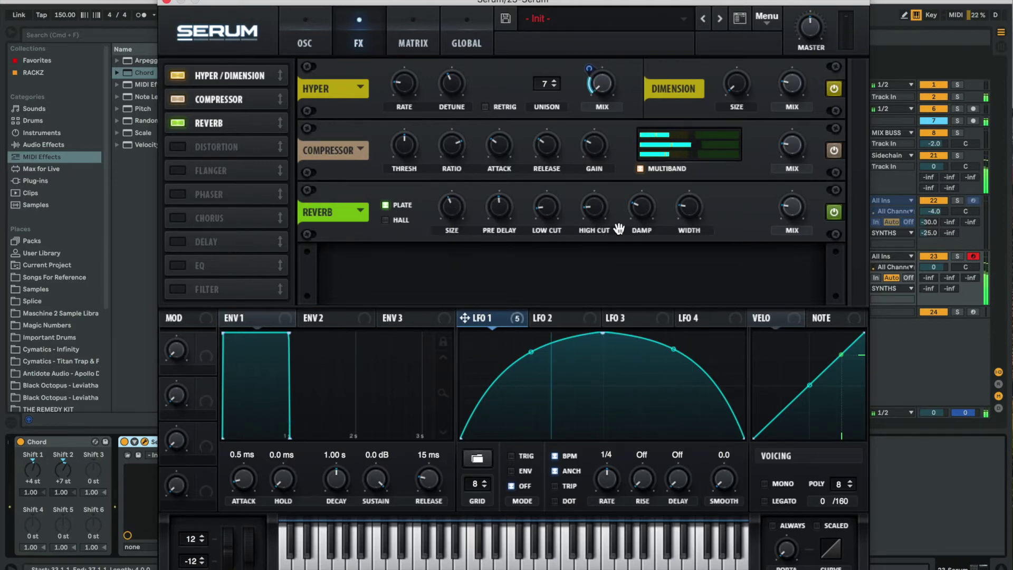
- Set the reverb damp to 49%, fine-tune its low cut and widen its stereo width during playback
{"action": "left_click_drag", "start_coordinate": [642, 207], "coordinate": [640, 159]}
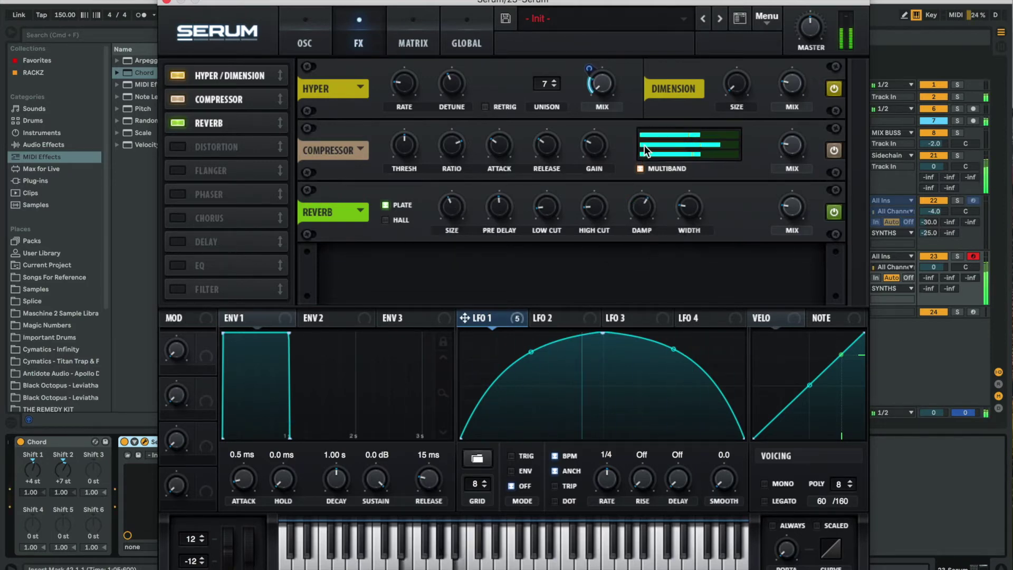
{"action": "mouse_move", "coordinate": [647, 207]}
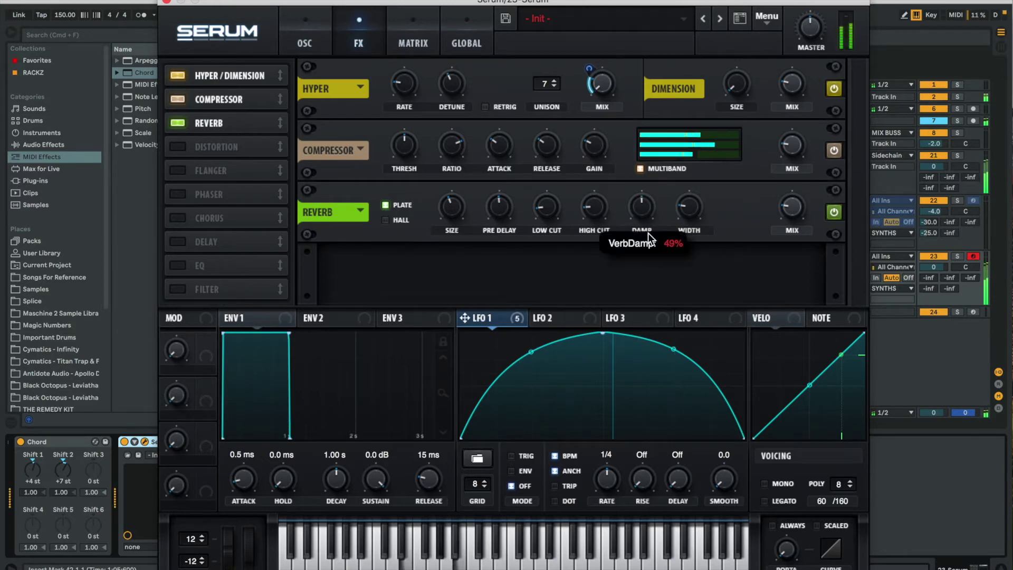
{"action": "mouse_move", "coordinate": [546, 202]}
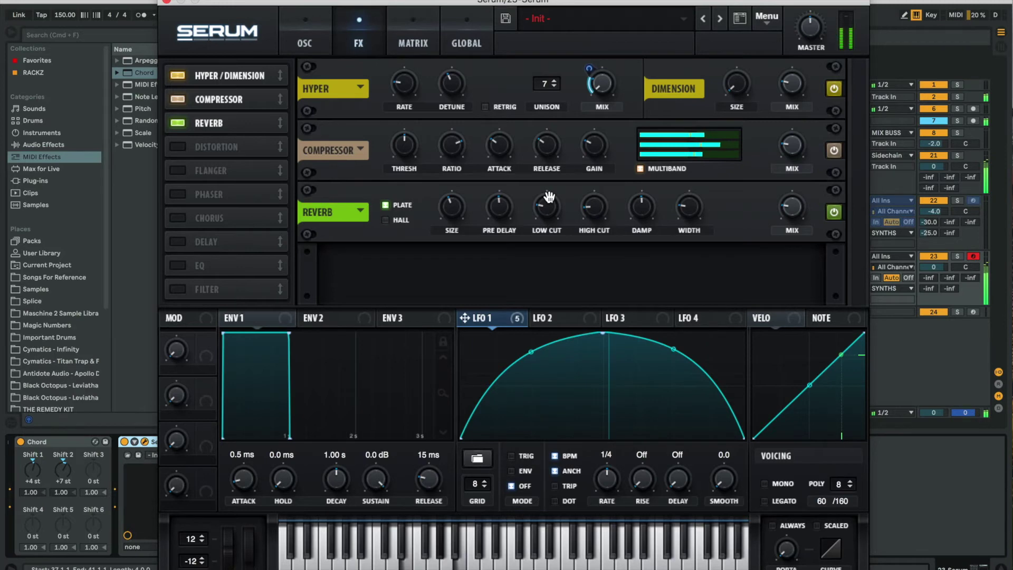
{"action": "double_click", "coordinate": [689, 205]}
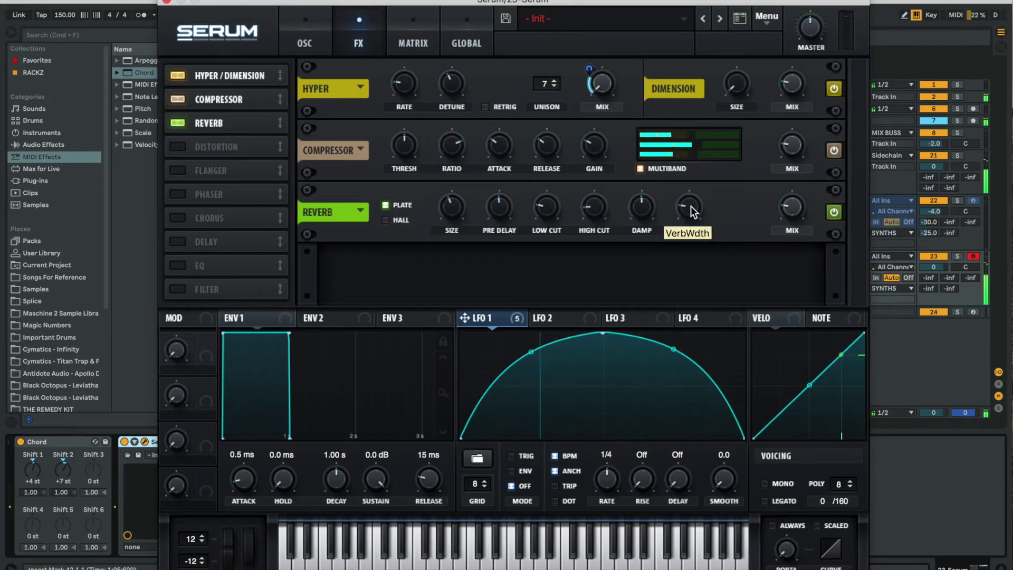
{"action": "left_click_drag", "start_coordinate": [692, 148], "coordinate": [694, 126]}
- Lower the reverb mix to its minimum and modulate it by a small amount with LFO 1
{"action": "left_click_drag", "start_coordinate": [792, 206], "coordinate": [786, 486]}
{"action": "left_click_drag", "start_coordinate": [464, 318], "coordinate": [782, 273]}
{"action": "left_click", "coordinate": [780, 192]}
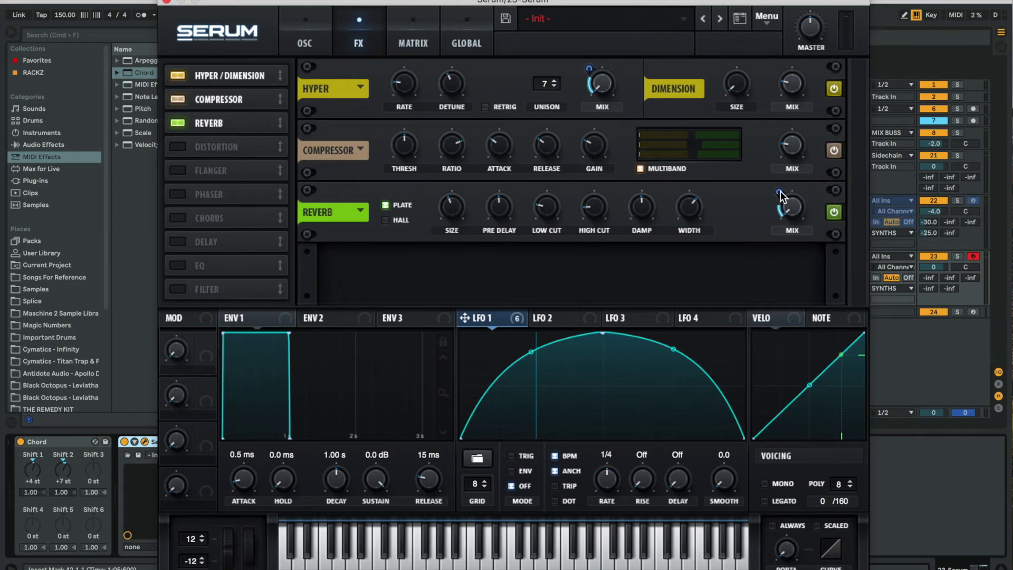
{"action": "left_click_drag", "start_coordinate": [780, 191], "coordinate": [783, 193]}
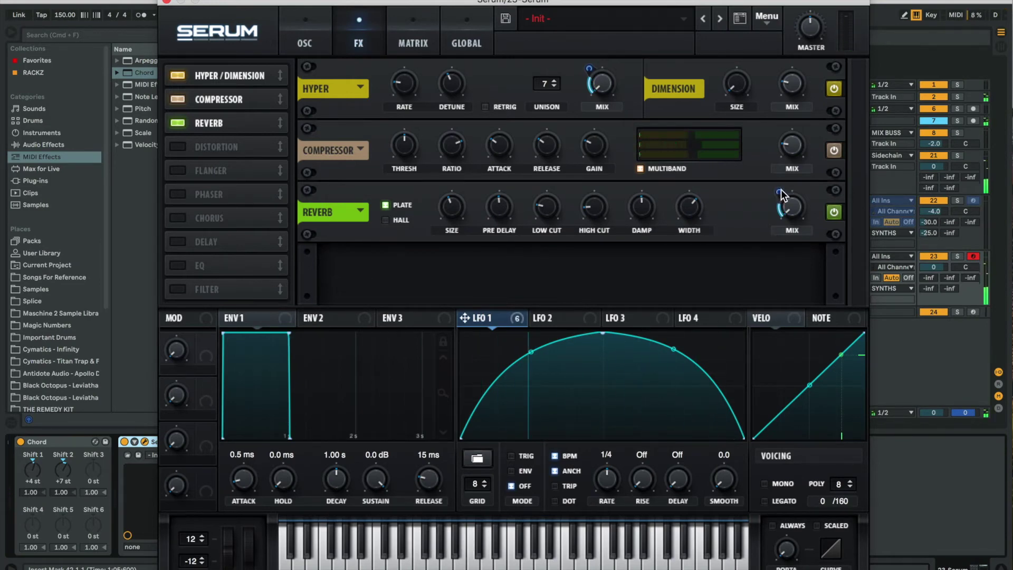
- Add a chorus with its mix at maximum, adjust its high-pass filter to about the midpoint and raise its feedback
{"action": "left_click", "coordinate": [185, 219]}
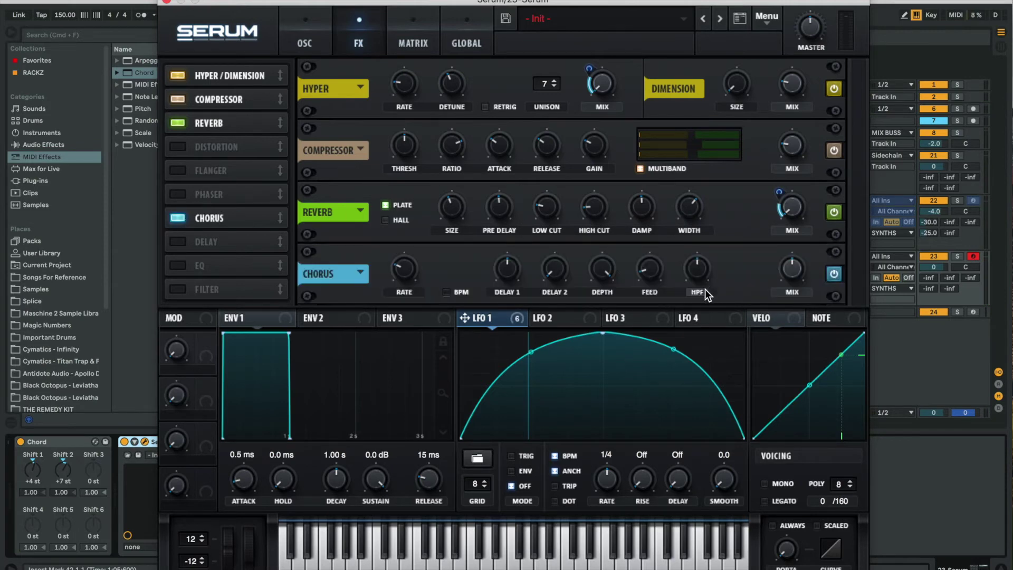
{"action": "left_click_drag", "start_coordinate": [695, 267], "coordinate": [739, 279]}
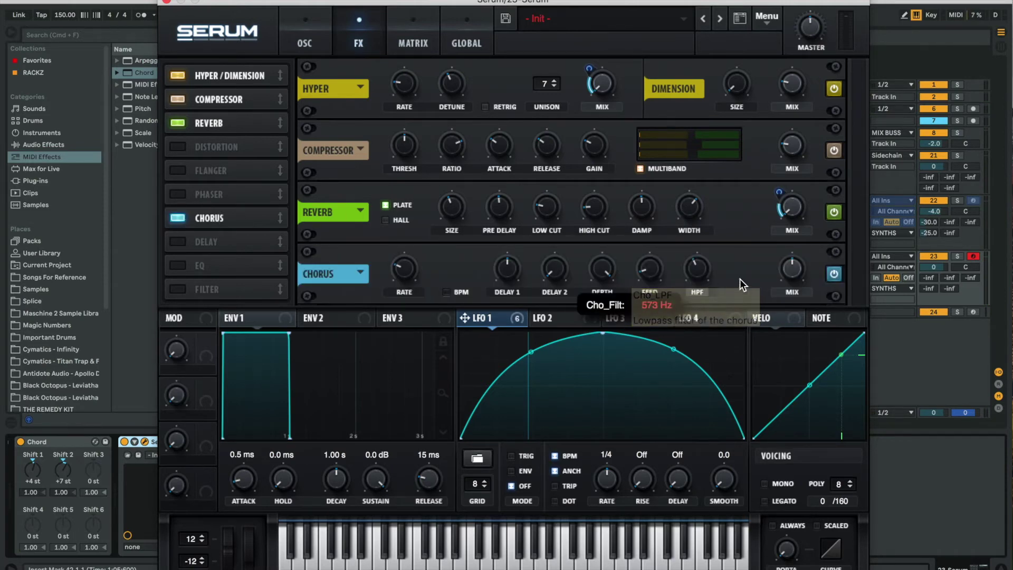
{"action": "mouse_move", "coordinate": [695, 279]}
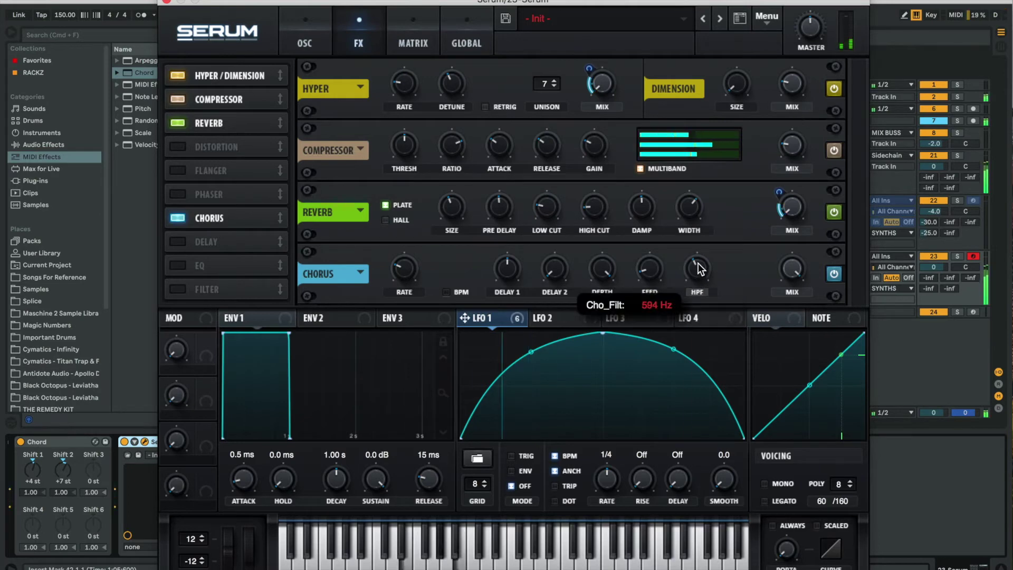
{"action": "left_click_drag", "start_coordinate": [697, 277], "coordinate": [700, 250]}
{"action": "left_click_drag", "start_coordinate": [643, 269], "coordinate": [645, 232]}
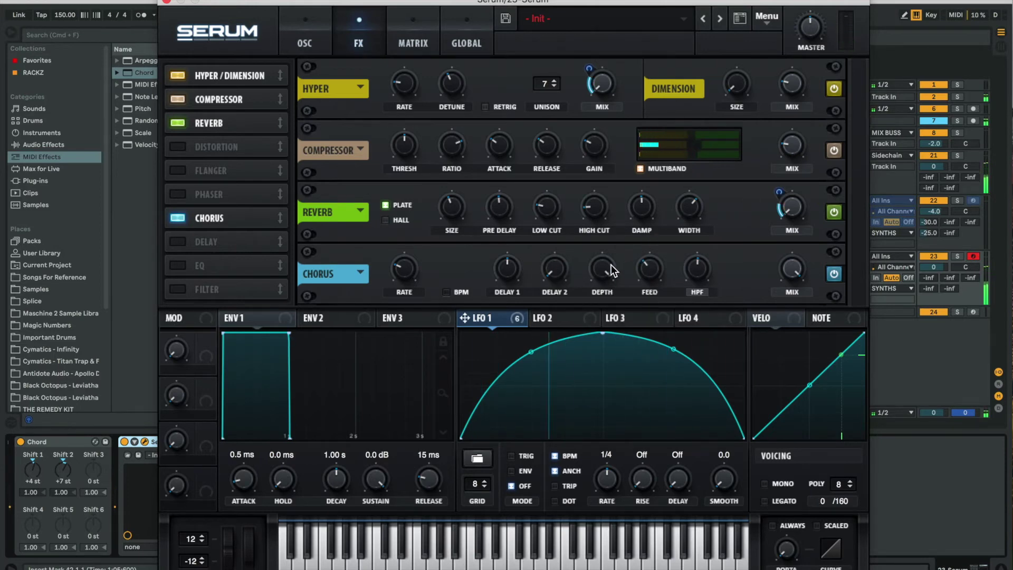
- Reduce the chorus depth somewhat, raise both delays slightly, fine-tune the rate and bring the mix down to about a third
{"action": "mouse_move", "coordinate": [593, 306]}
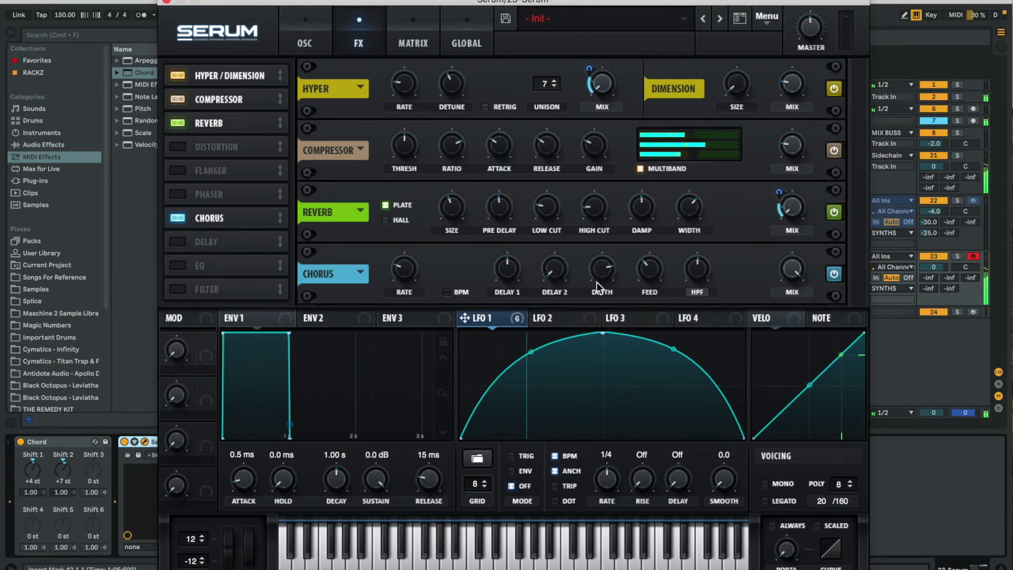
{"action": "left_click_drag", "start_coordinate": [602, 279], "coordinate": [606, 252]}
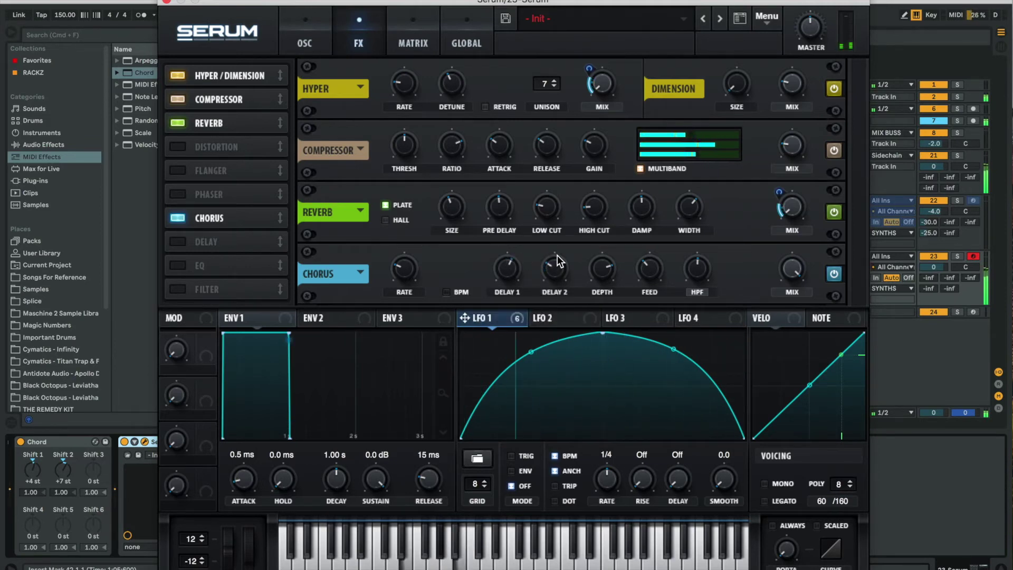
{"action": "left_click_drag", "start_coordinate": [408, 268], "coordinate": [408, 277]}
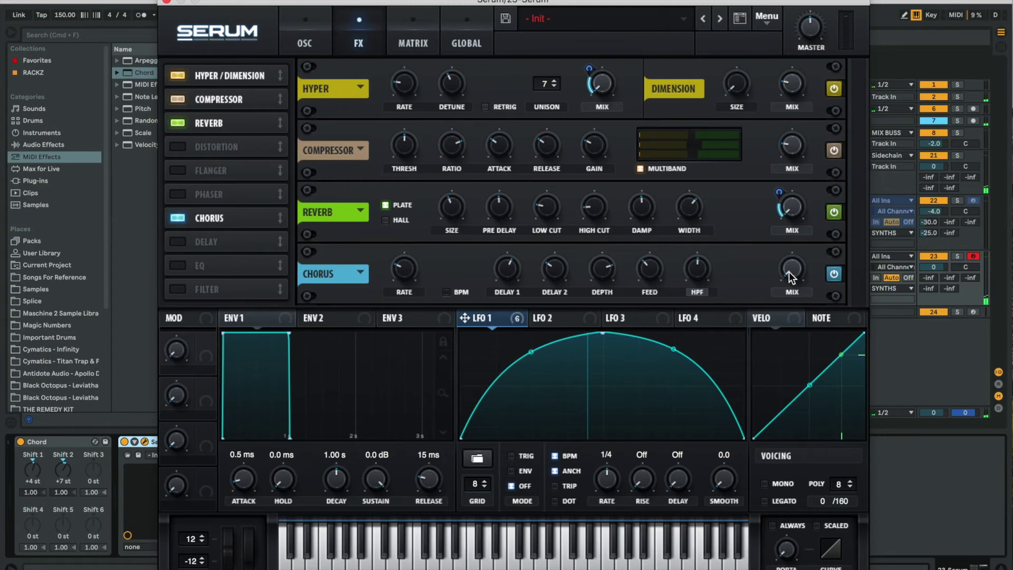
{"action": "left_click_drag", "start_coordinate": [790, 271], "coordinate": [790, 249]}
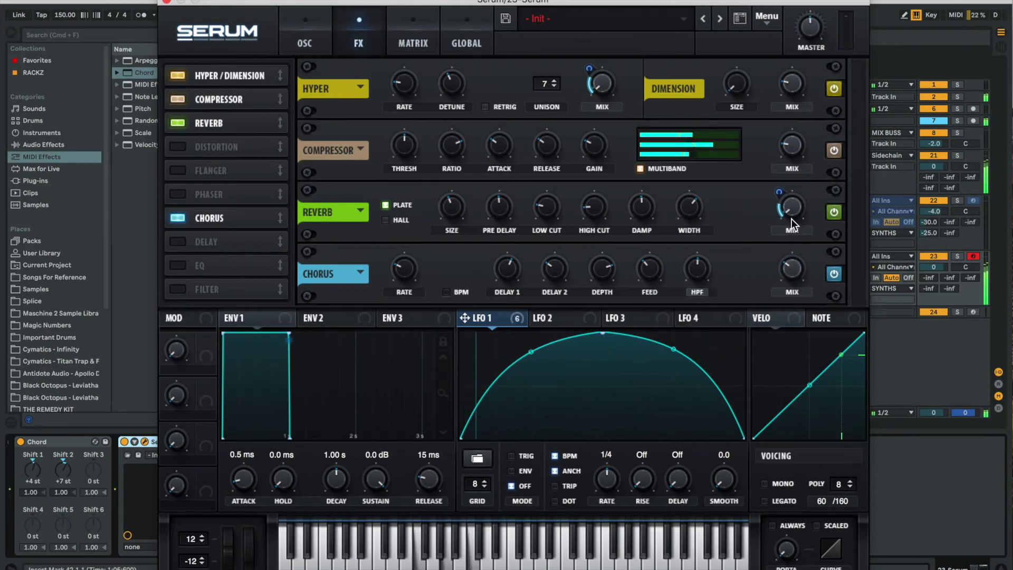
- Move the chorus ahead of the reverb and compressor, directly after Hyper/Dimension, and audition the new effect order
{"action": "mouse_move", "coordinate": [792, 220]}
{"action": "left_click_drag", "start_coordinate": [227, 216], "coordinate": [232, 110]}
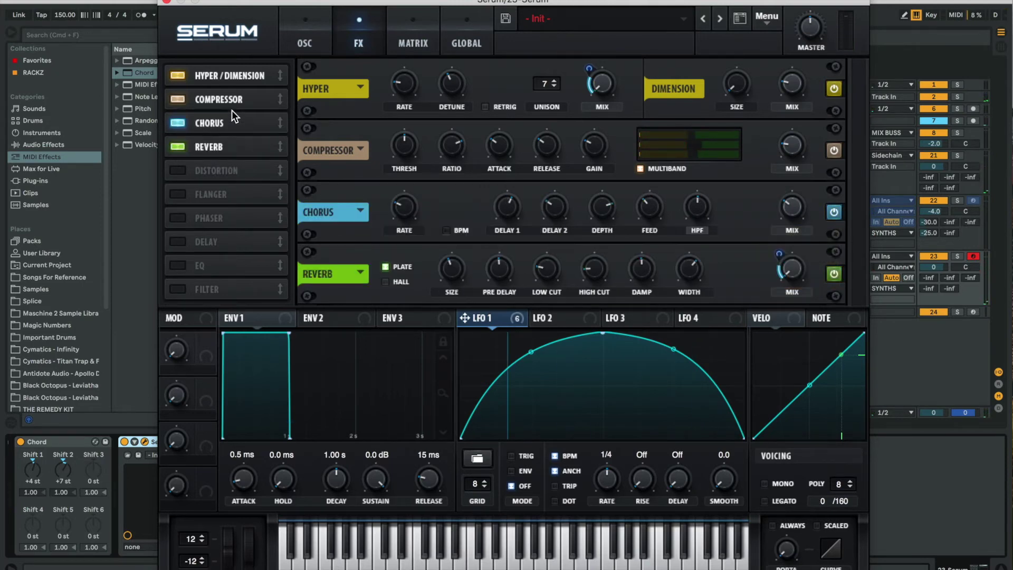
{"action": "left_click_drag", "start_coordinate": [232, 128], "coordinate": [231, 87]}
{"action": "key", "text": "space"}
{"action": "mouse_move", "coordinate": [231, 91]}
{"action": "left_mouse_down"}
{"action": "mouse_move", "coordinate": [236, 162]}
{"action": "mouse_move", "coordinate": [239, 94]}
{"action": "left_mouse_up"}
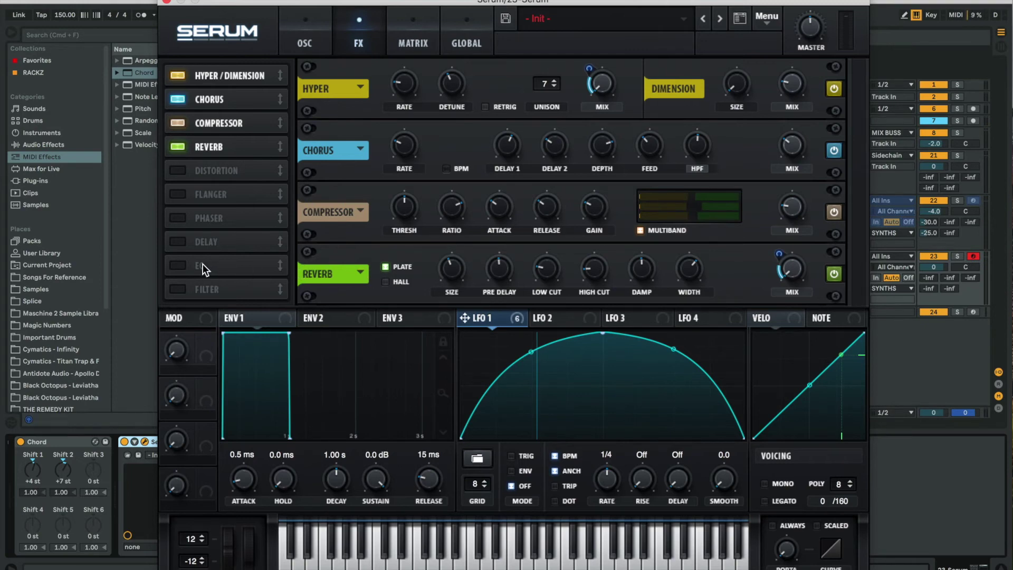
- Add an EQ with a slight high-shelf boost at about 948 Hz and a low-Q high-pass on the low band
{"action": "left_click", "coordinate": [178, 264]}
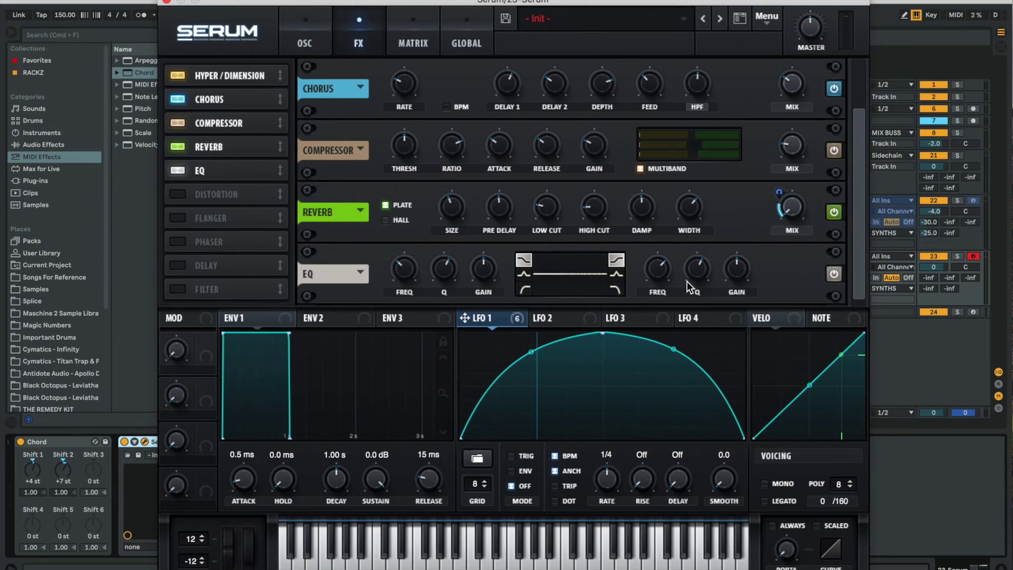
{"action": "left_click_drag", "start_coordinate": [743, 265], "coordinate": [745, 250]}
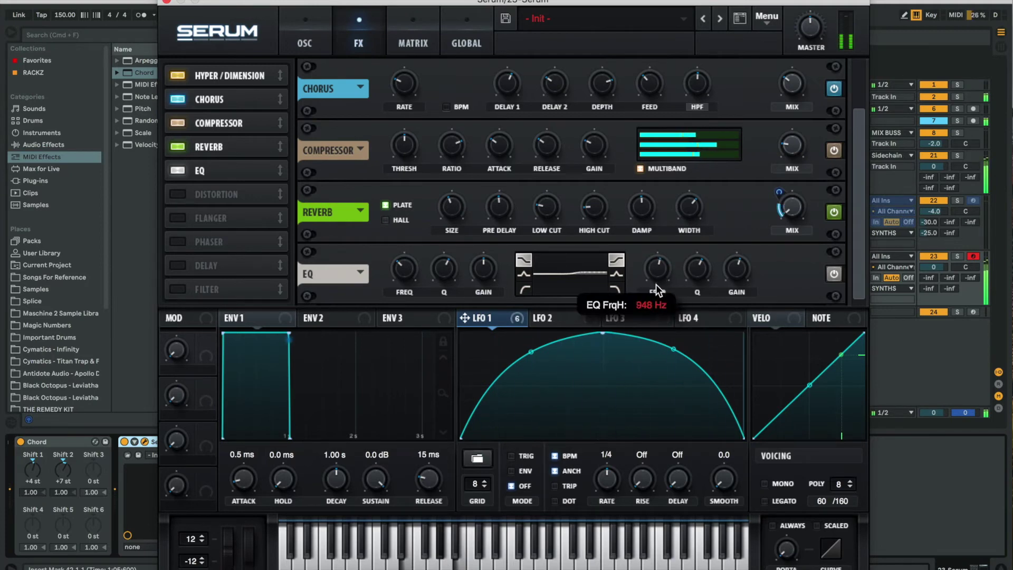
{"action": "left_click", "coordinate": [526, 289]}
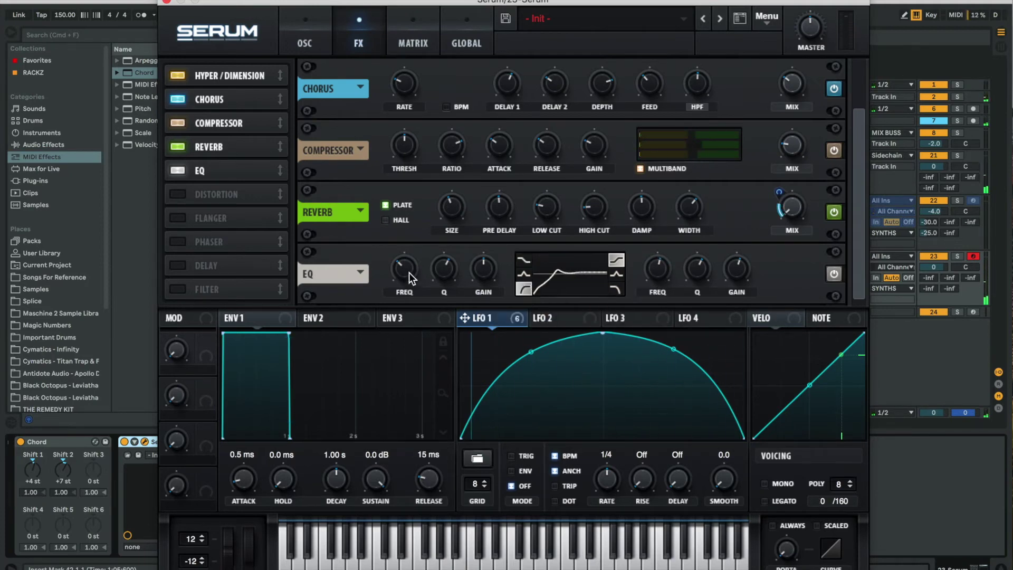
{"action": "left_click_drag", "start_coordinate": [450, 296], "coordinate": [450, 302]}
{"action": "mouse_move", "coordinate": [401, 271]}
{"action": "left_mouse_down"}
{"action": "mouse_move", "coordinate": [400, 286]}
{"action": "mouse_move", "coordinate": [404, 268]}
{"action": "left_mouse_up"}
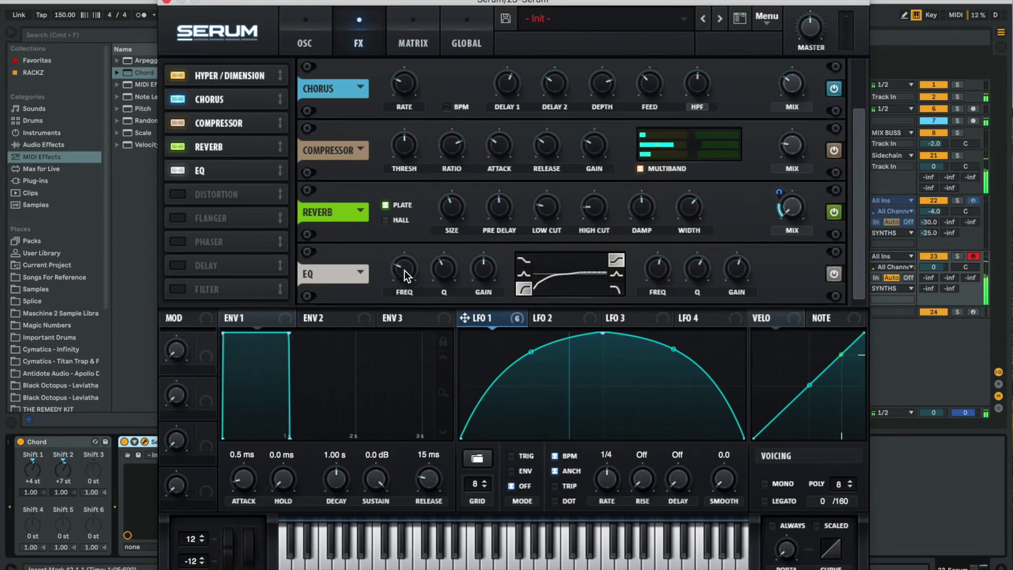
{"action": "left_click_drag", "start_coordinate": [404, 270], "coordinate": [403, 272]}
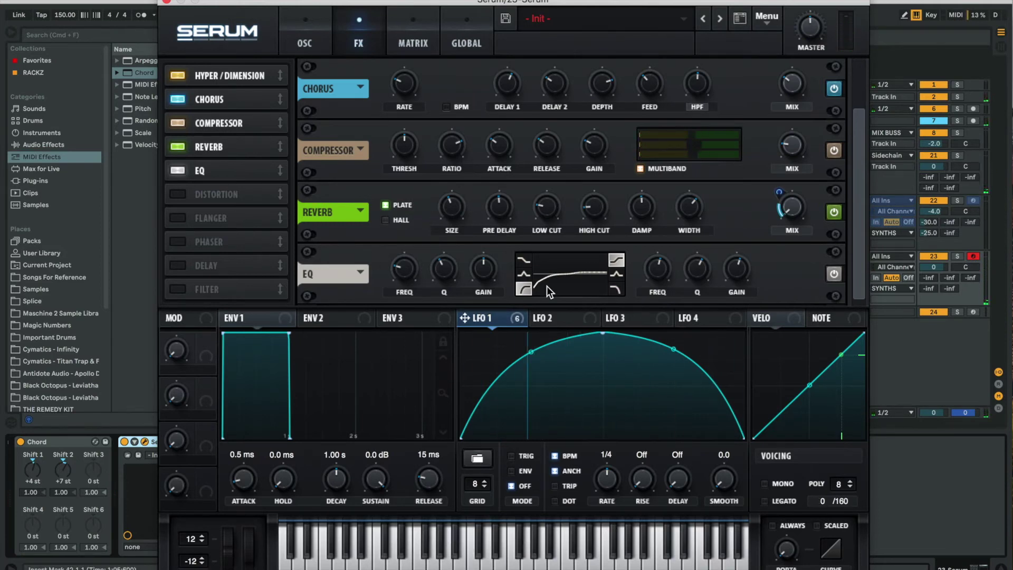
- Add a filter effect of the Combs type and set its cutoff to 137 Hz
{"action": "left_click", "coordinate": [179, 292]}
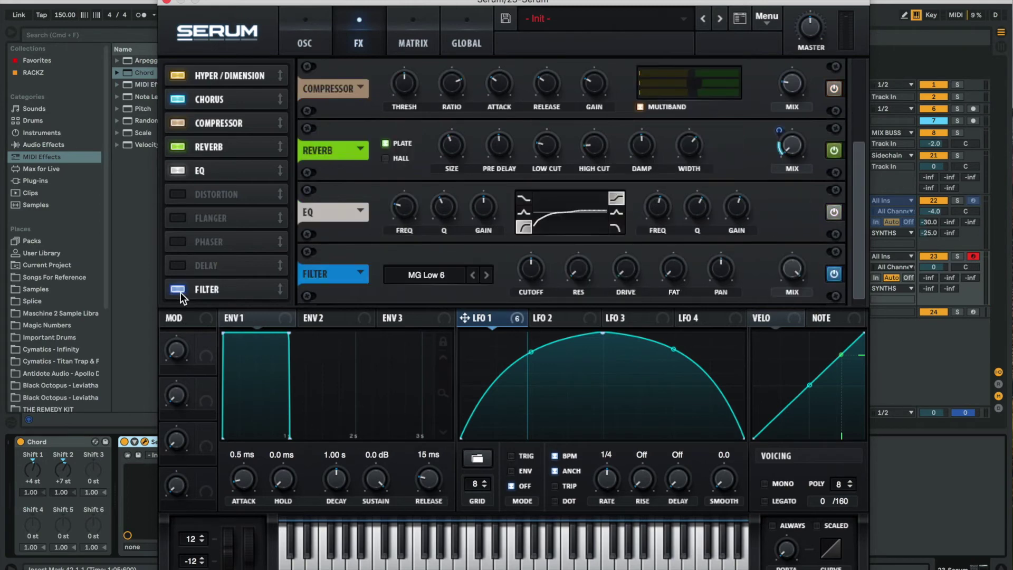
{"action": "left_click", "coordinate": [412, 266]}
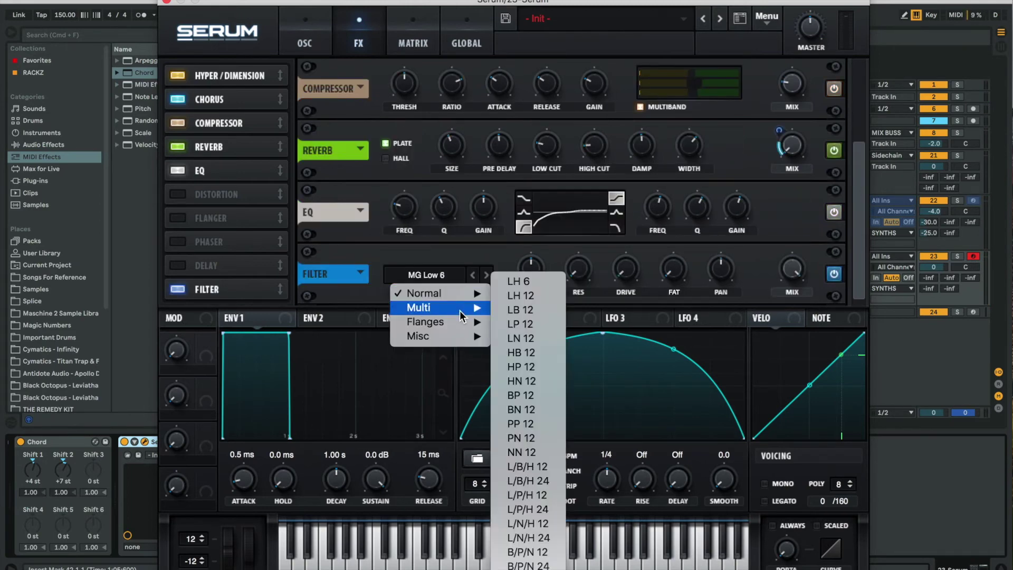
{"action": "mouse_move", "coordinate": [458, 336]}
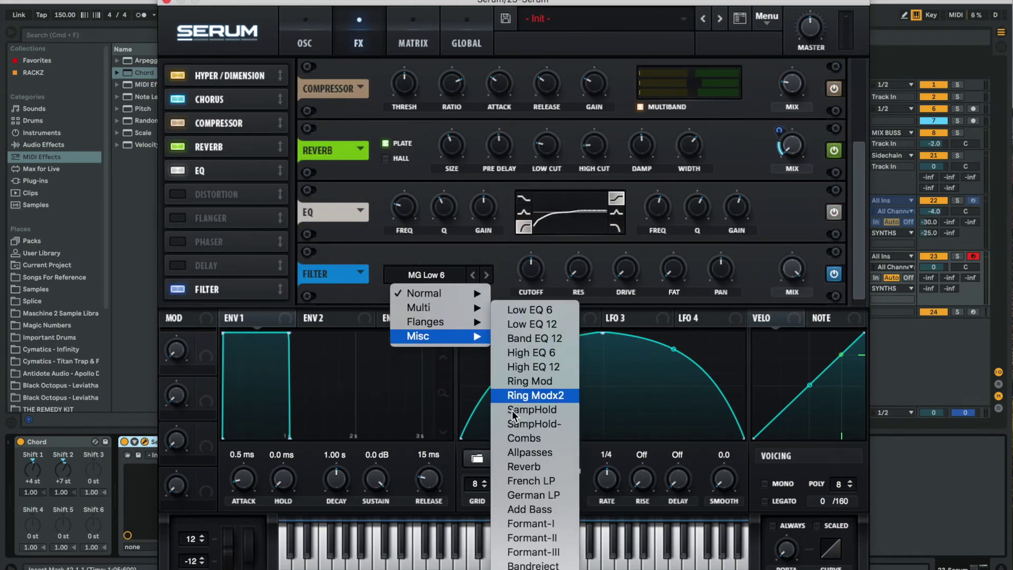
{"action": "left_click", "coordinate": [524, 438]}
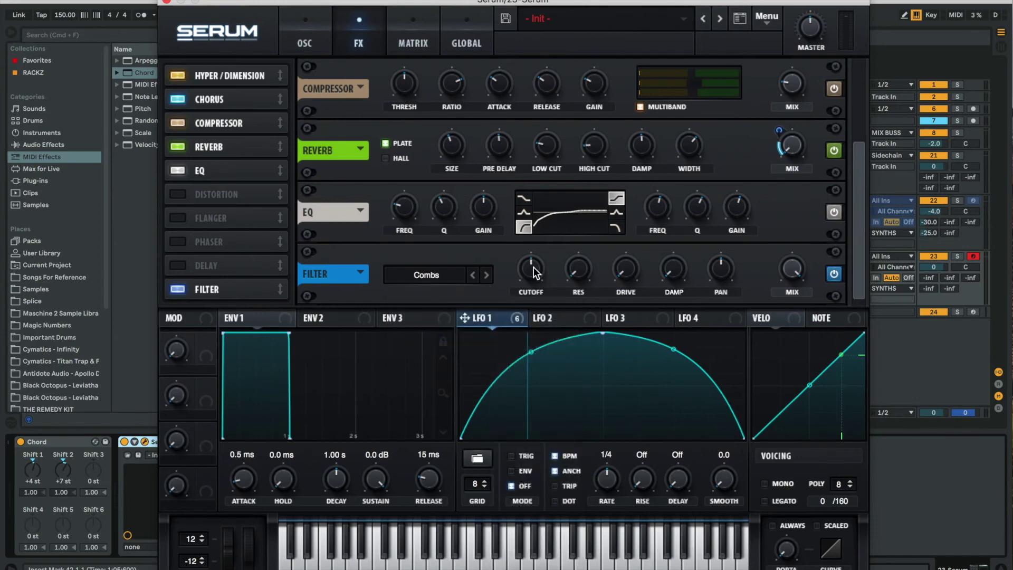
{"action": "mouse_move", "coordinate": [532, 268]}
{"action": "mouse_move", "coordinate": [533, 283]}
{"action": "left_mouse_down"}
{"action": "mouse_move", "coordinate": [533, 296]}
{"action": "mouse_move", "coordinate": [533, 287]}
{"action": "left_mouse_up"}
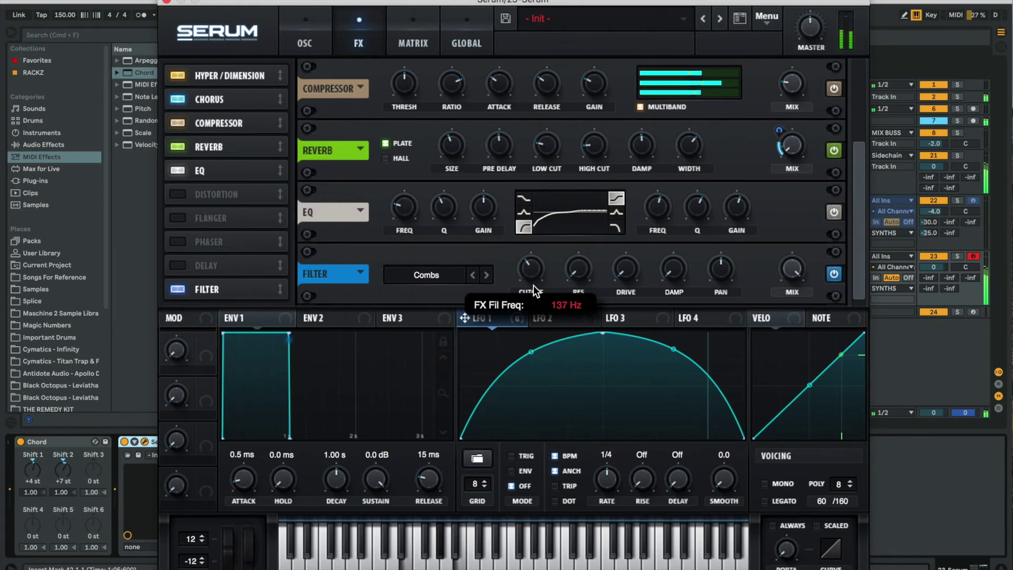
- Raise the comb filter's resonance and drive slightly and increase its damp during playback
{"action": "left_click_drag", "start_coordinate": [579, 270], "coordinate": [574, 233]}
{"action": "left_click_drag", "start_coordinate": [626, 268], "coordinate": [626, 242]}
{"action": "left_click_drag", "start_coordinate": [675, 267], "coordinate": [674, 227]}
- Modulate the comb filter's damp and cutoff with LFO 1, and set the base cutoff to 110 Hz
{"action": "left_click_drag", "start_coordinate": [475, 323], "coordinate": [664, 318]}
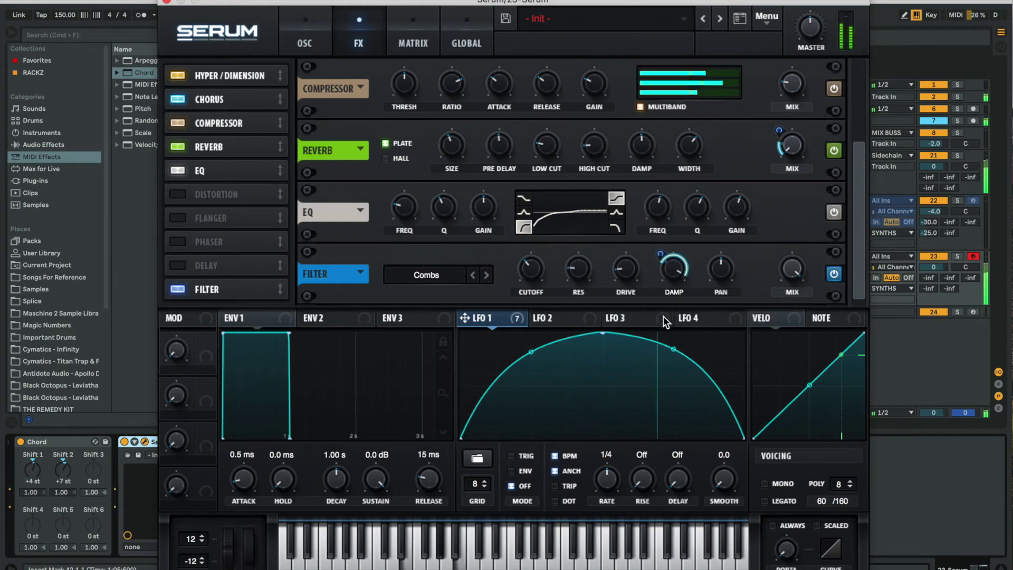
{"action": "mouse_move", "coordinate": [507, 323]}
{"action": "left_mouse_down"}
{"action": "mouse_move", "coordinate": [529, 271]}
{"action": "mouse_move", "coordinate": [516, 285]}
{"action": "mouse_move", "coordinate": [520, 319]}
{"action": "left_mouse_up"}
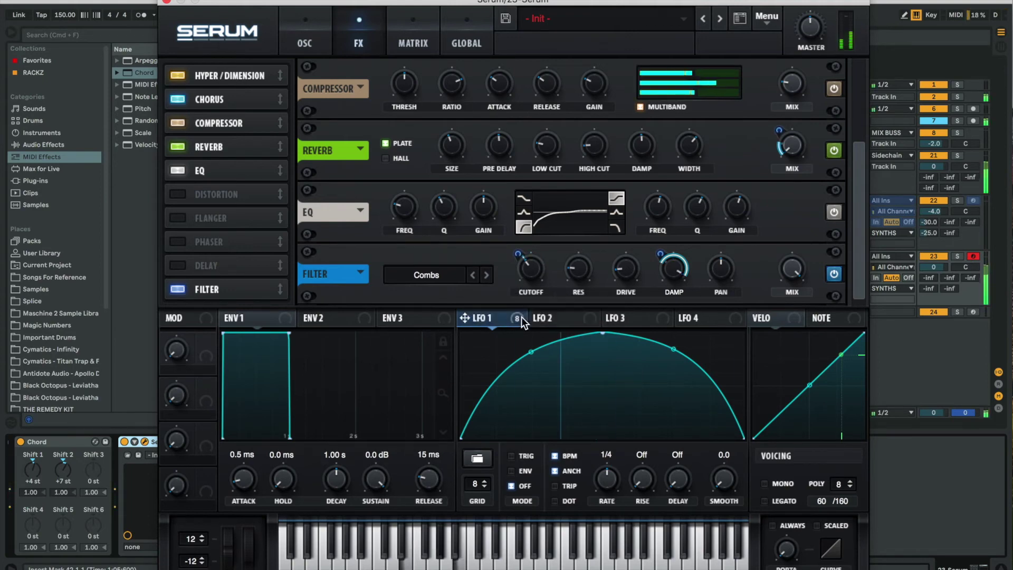
{"action": "right_click", "coordinate": [518, 258]}
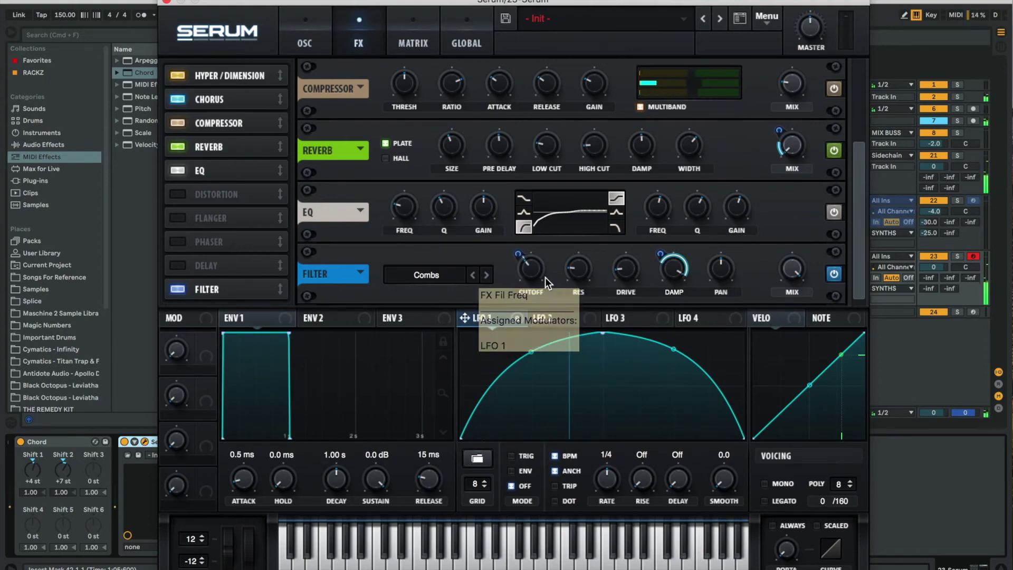
{"action": "left_click", "coordinate": [531, 271]}
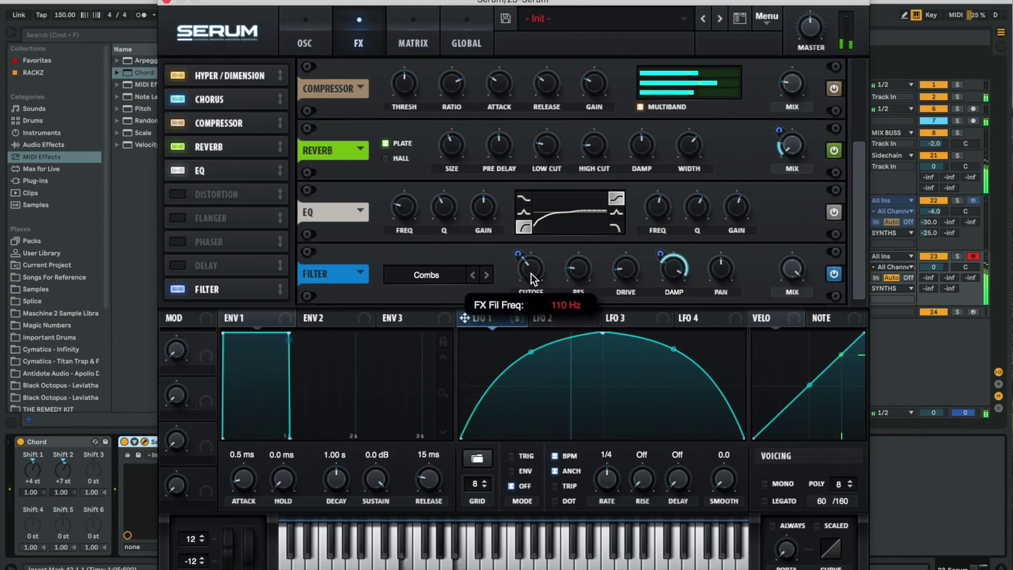
- Modulate the comb filter's resonance with LFO 1 and bring its mix to a partial wet level
{"action": "left_click_drag", "start_coordinate": [496, 319], "coordinate": [567, 317]}
{"action": "left_click_drag", "start_coordinate": [581, 270], "coordinate": [581, 286]}
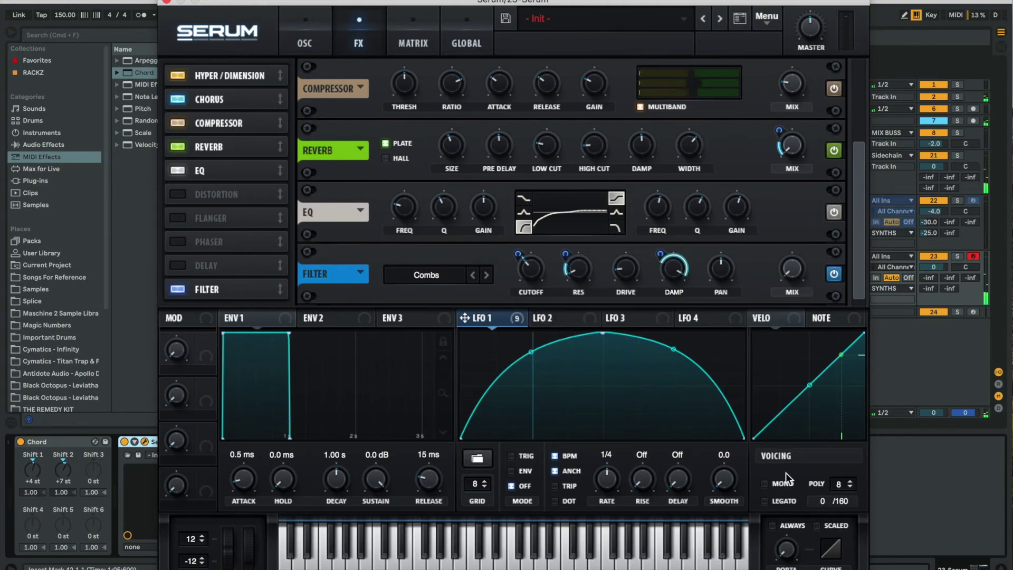
{"action": "left_click_drag", "start_coordinate": [794, 264], "coordinate": [797, 227]}
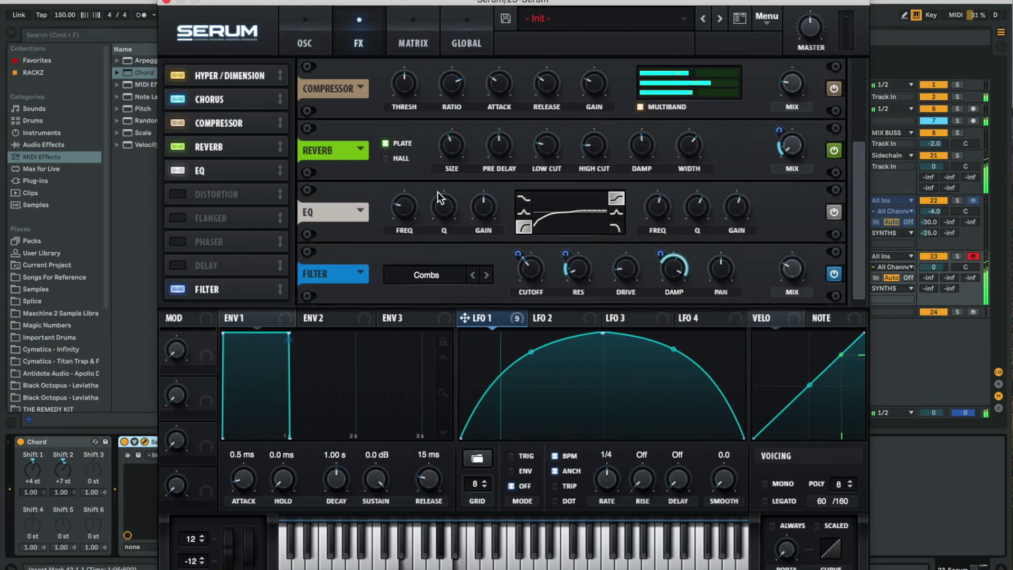
- Move the filter effect up the effects chain so it sits between the compressor and the reverb
{"action": "left_click_drag", "start_coordinate": [236, 289], "coordinate": [251, 109]}
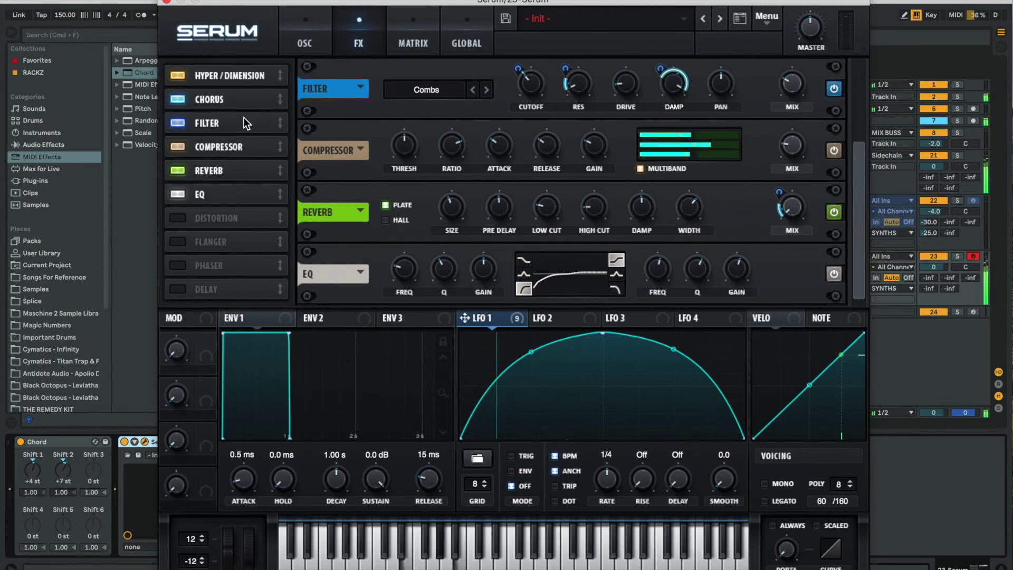
{"action": "left_click_drag", "start_coordinate": [244, 117], "coordinate": [244, 168]}
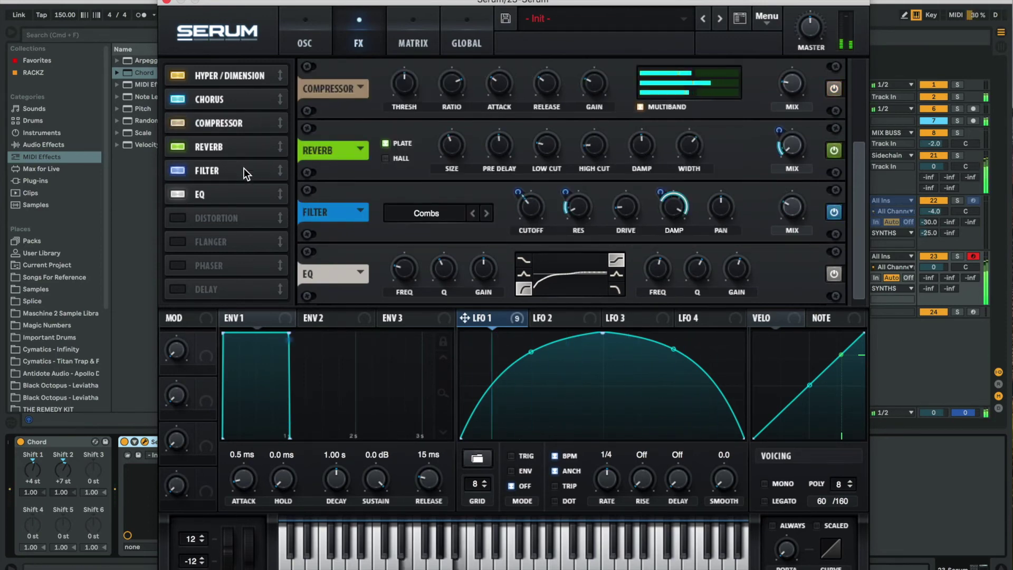
{"action": "left_click_drag", "start_coordinate": [244, 167], "coordinate": [244, 135]}
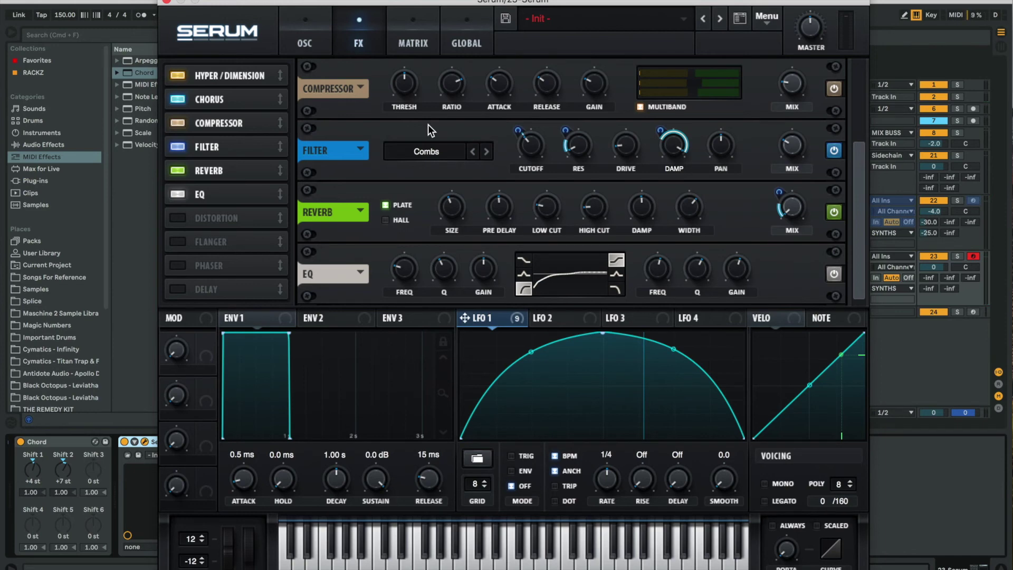
- Flatten LFO 2 by deleting the peak point of its shape
{"action": "left_click", "coordinate": [305, 31]}
{"action": "left_click", "coordinate": [352, 18]}
{"action": "left_click", "coordinate": [547, 316]}
{"action": "double_click", "coordinate": [601, 333]}
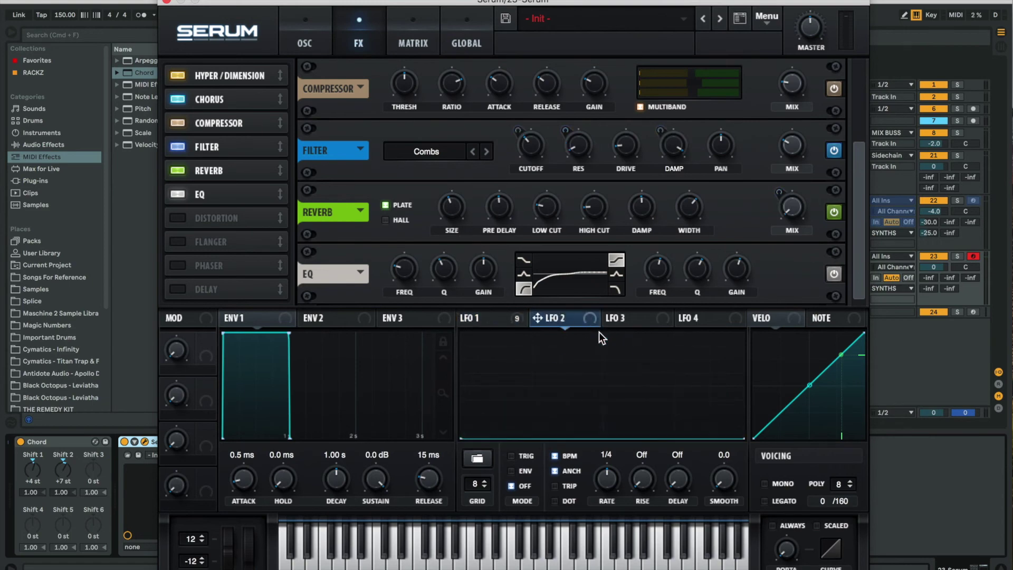
- Add a modulation matrix row routing LFO 2 to LFO1 Rate, and set LFO 1's base rate to bar
{"action": "left_click", "coordinate": [426, 44]}
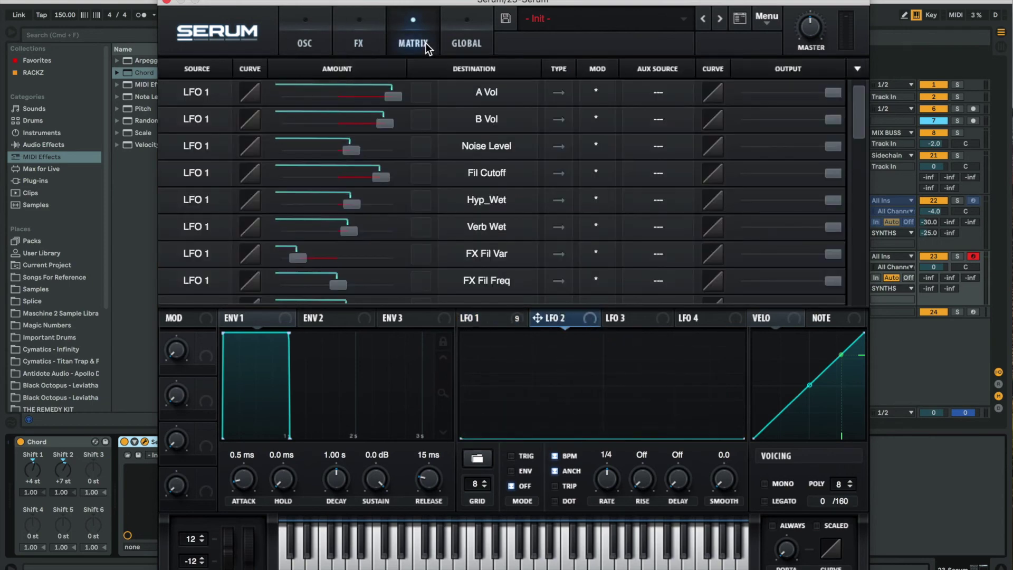
{"action": "scroll", "coordinate": [494, 239], "scroll_direction": "down", "scroll_amount": 3}
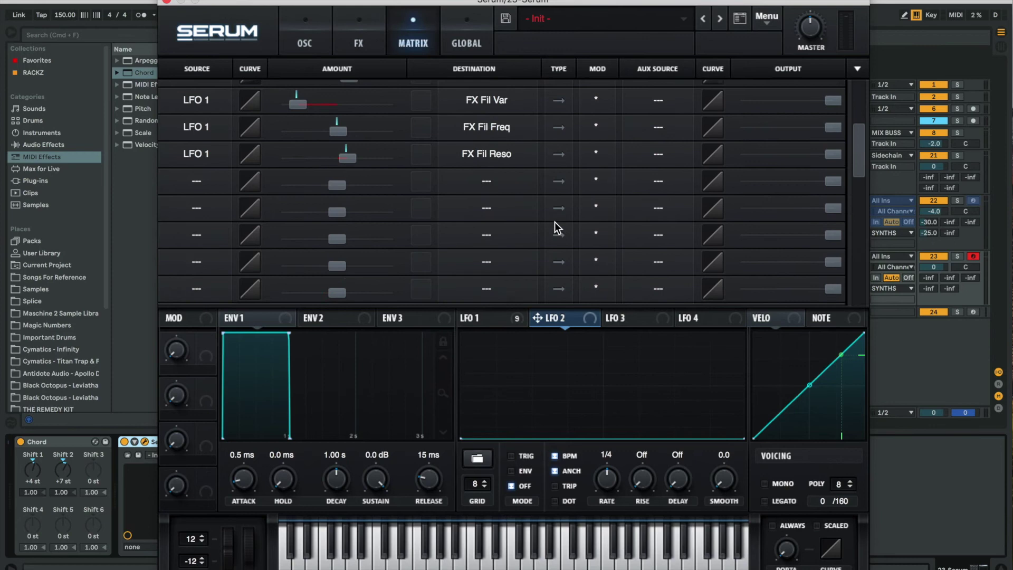
{"action": "left_click", "coordinate": [179, 186]}
{"action": "left_click", "coordinate": [211, 284]}
{"action": "left_click", "coordinate": [487, 181]}
{"action": "mouse_move", "coordinate": [498, 284]}
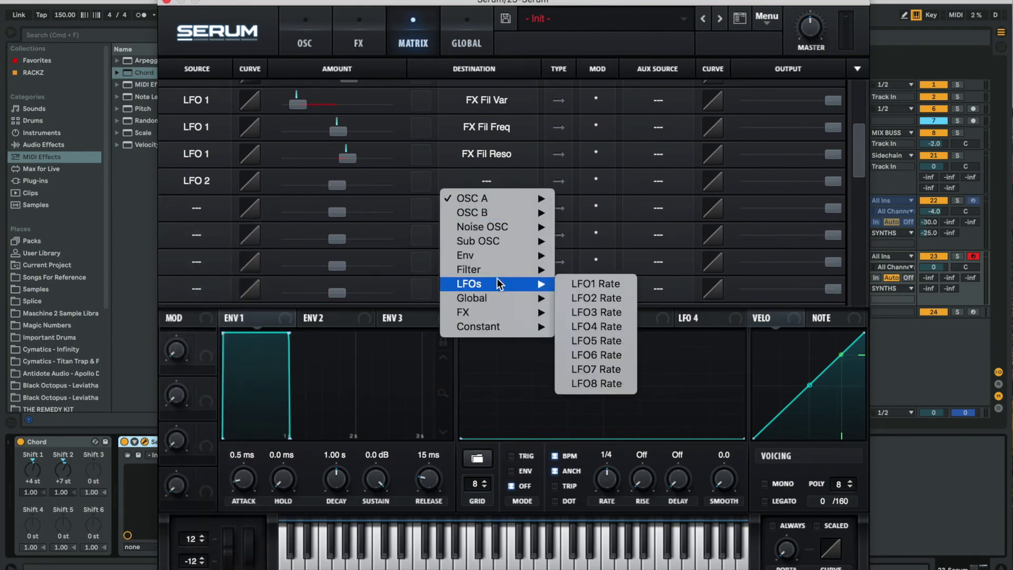
{"action": "left_click", "coordinate": [587, 284]}
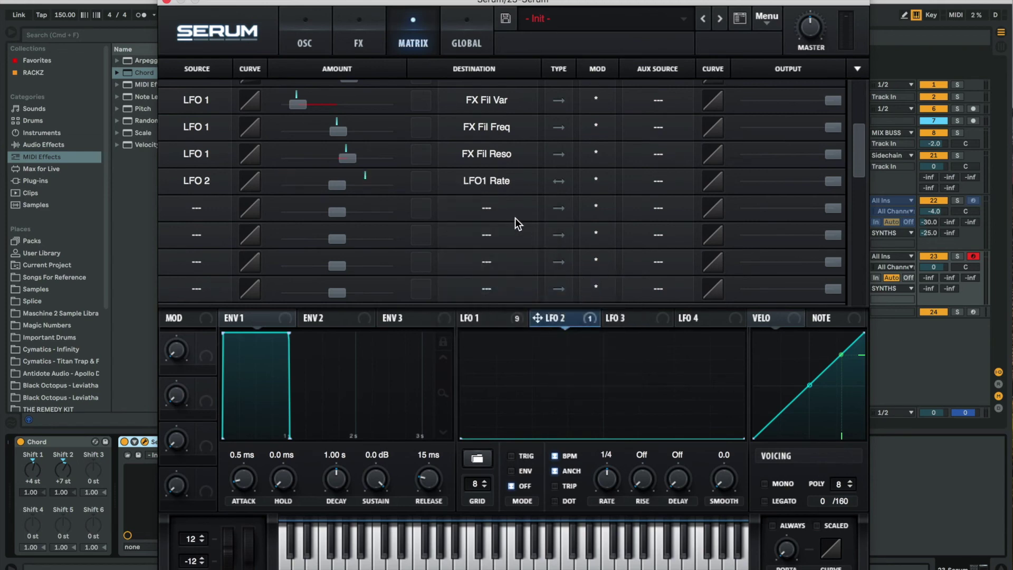
{"action": "left_click", "coordinate": [501, 317]}
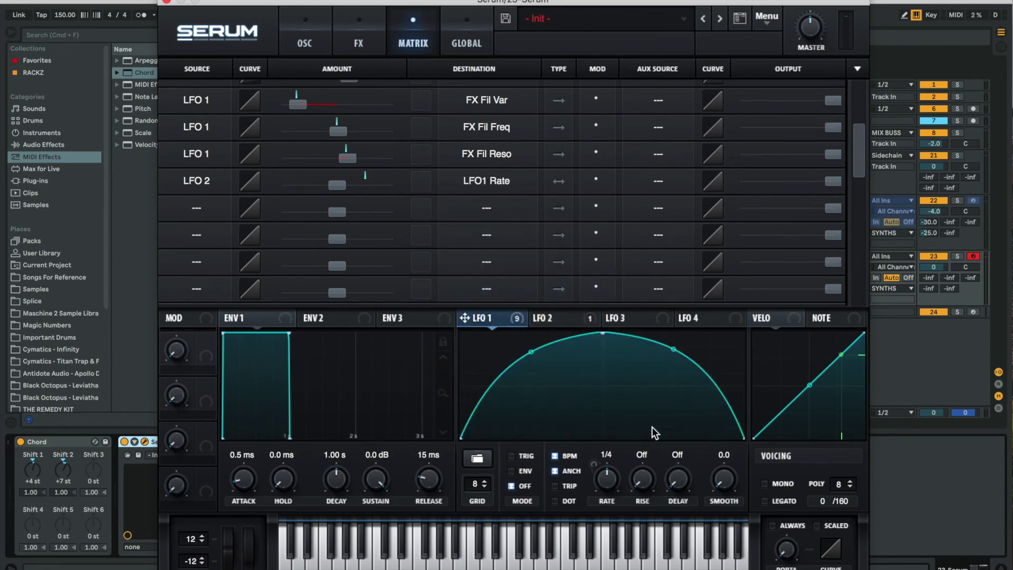
{"action": "left_click_drag", "start_coordinate": [607, 486], "coordinate": [607, 508]}
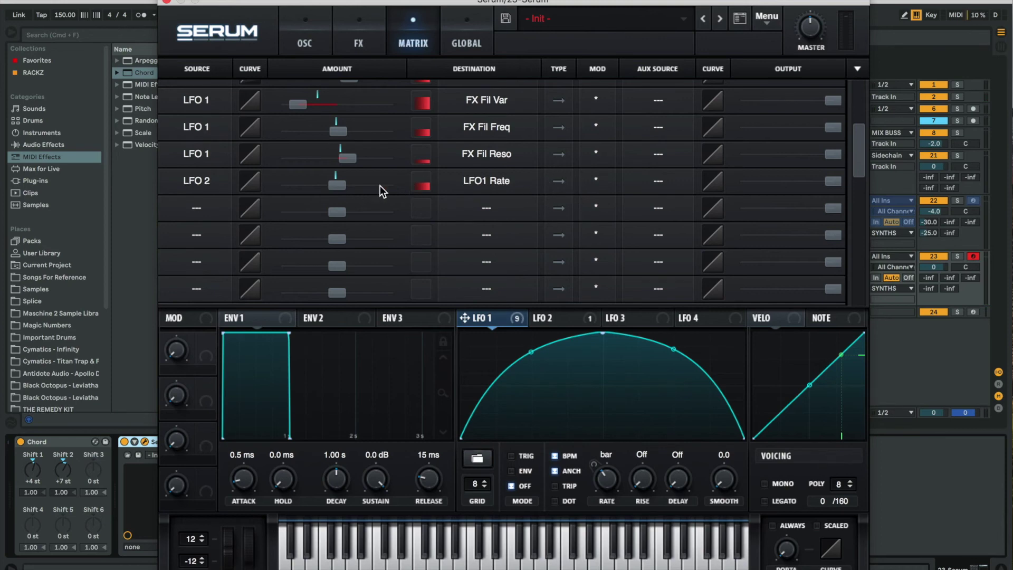
- Raise LFO 2 to a flat full-level line and increase its modulation amount on LFO1 Rate
{"action": "left_click", "coordinate": [563, 317]}
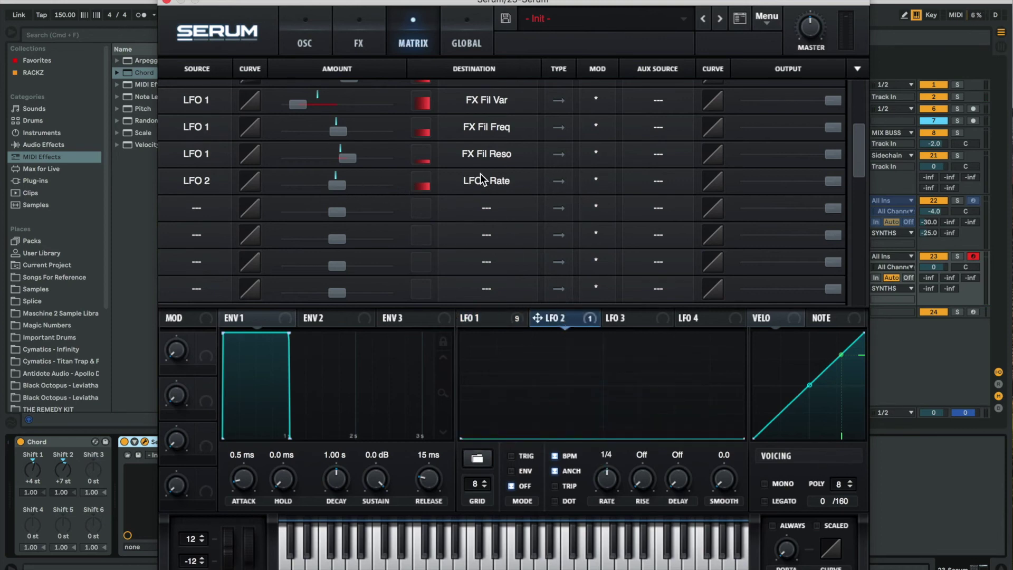
{"action": "left_click_drag", "start_coordinate": [465, 435], "coordinate": [446, 238]}
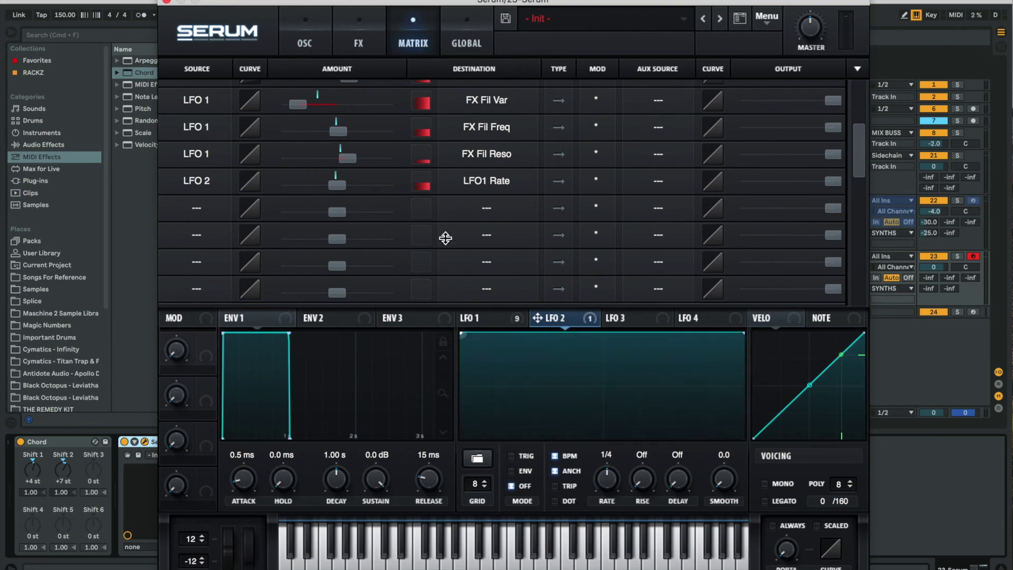
{"action": "left_click_drag", "start_coordinate": [340, 187], "coordinate": [364, 188]}
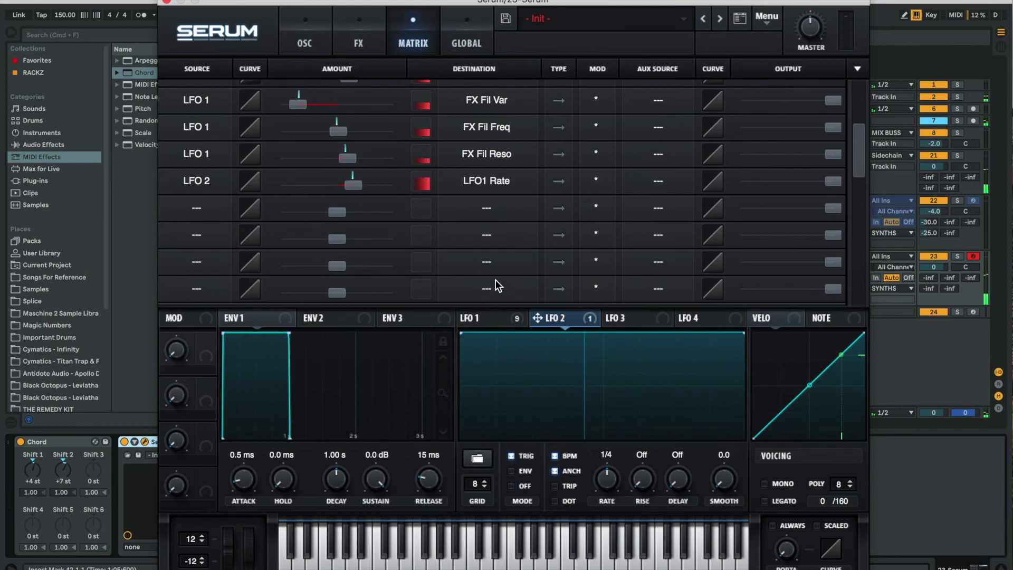
- Give LFO 2 a 2 bar rate with triplet timing and slightly raise its amount on LFO1 Rate
{"action": "left_click", "coordinate": [491, 317]}
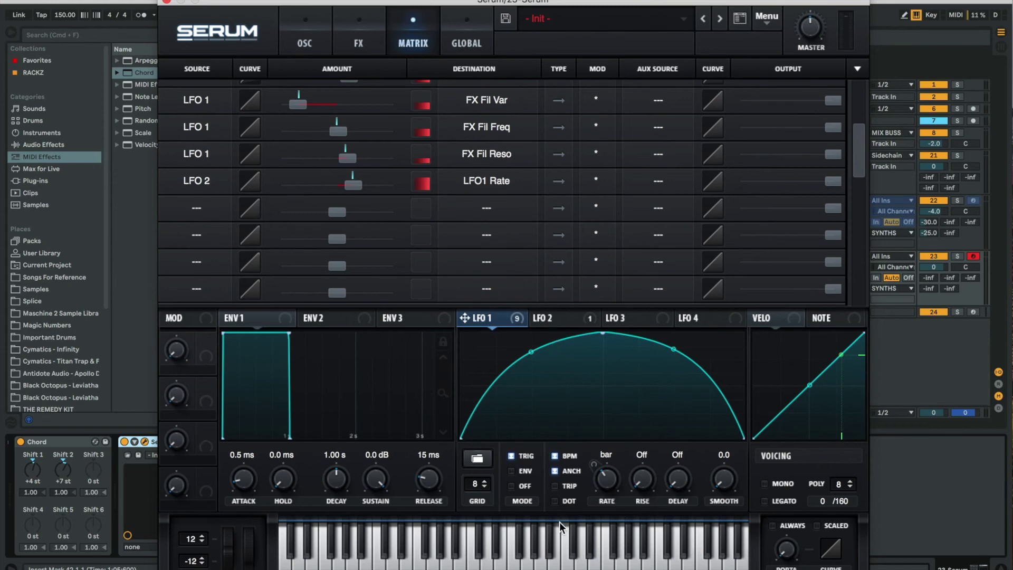
{"action": "left_click", "coordinate": [555, 486]}
{"action": "left_click", "coordinate": [572, 321]}
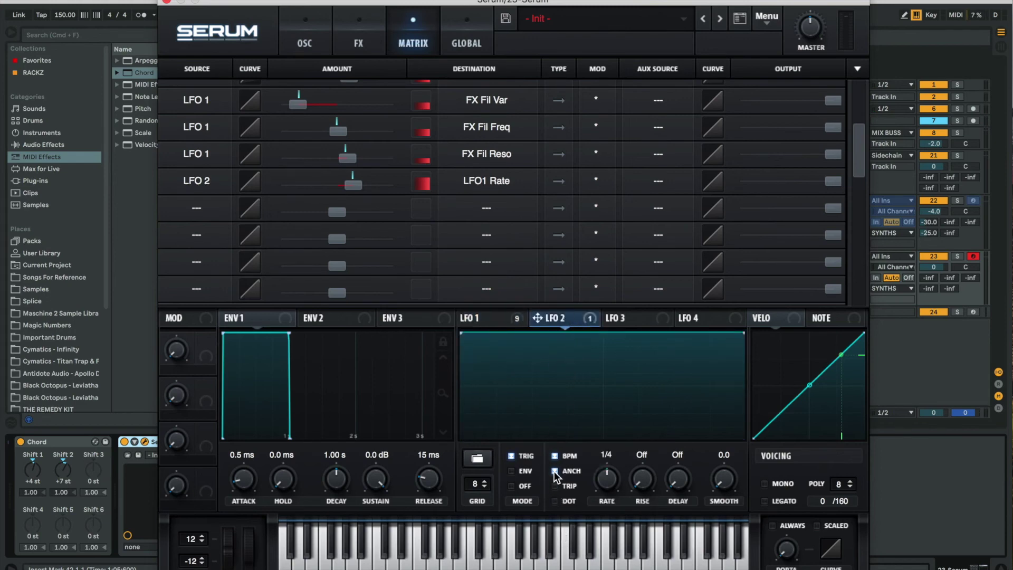
{"action": "left_click_drag", "start_coordinate": [600, 480], "coordinate": [605, 515]}
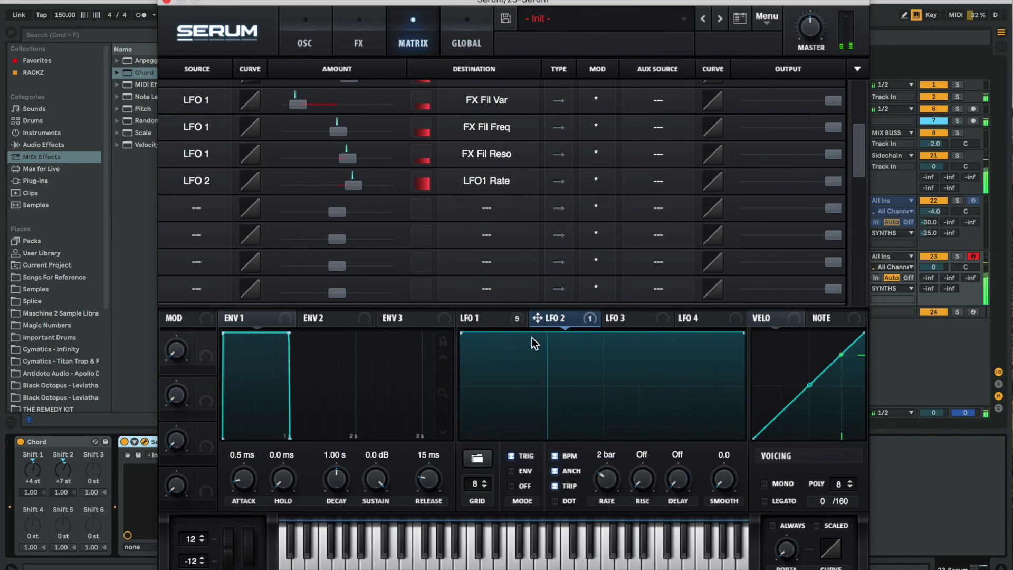
{"action": "left_click_drag", "start_coordinate": [353, 187], "coordinate": [358, 186]}
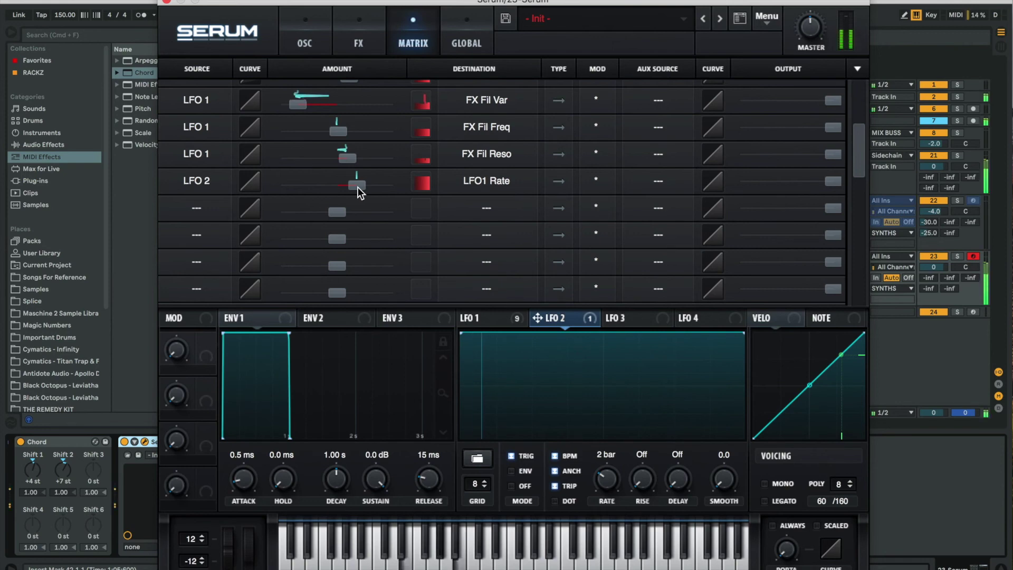
{"action": "mouse_move", "coordinate": [358, 187]}
{"action": "left_mouse_down"}
{"action": "mouse_move", "coordinate": [376, 191]}
{"action": "mouse_move", "coordinate": [353, 182]}
{"action": "left_mouse_up"}
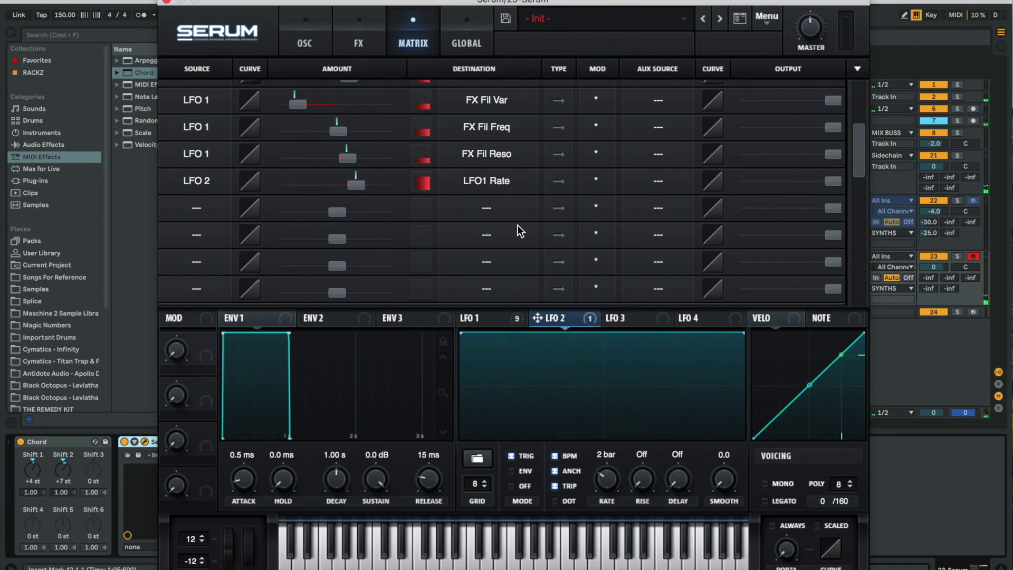
- Redraw LFO 2 as a stepped shape with a lower first half, a higher second half and one raised step near the end
{"action": "left_click_drag", "start_coordinate": [464, 339], "coordinate": [454, 438]}
{"action": "key", "text": "space"}
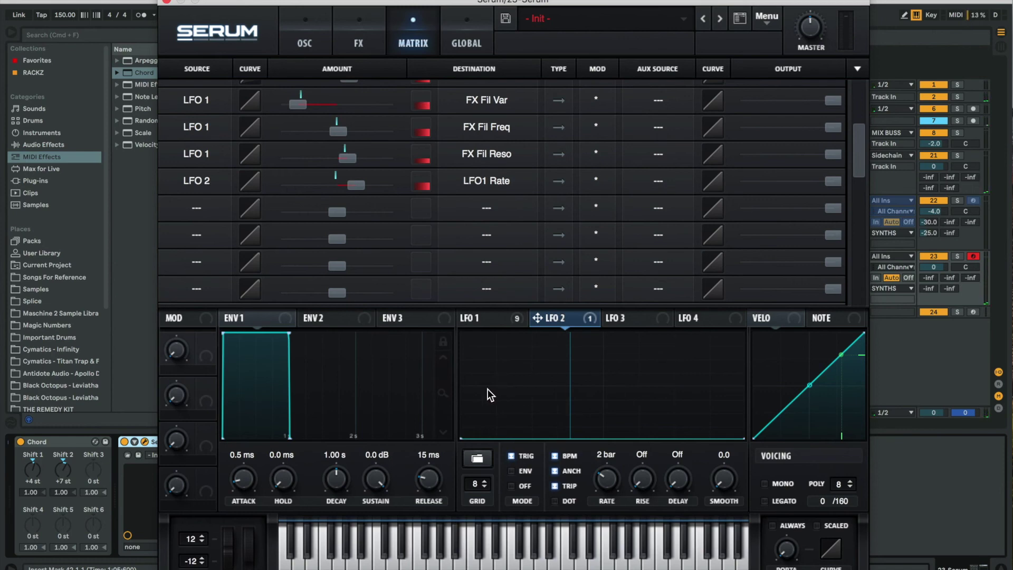
{"action": "mouse_move", "coordinate": [471, 384]}
{"action": "left_mouse_down"}
{"action": "mouse_move", "coordinate": [523, 386]}
{"action": "mouse_move", "coordinate": [560, 415]}
{"action": "mouse_move", "coordinate": [635, 414]}
{"action": "mouse_move", "coordinate": [500, 374]}
{"action": "left_mouse_up"}
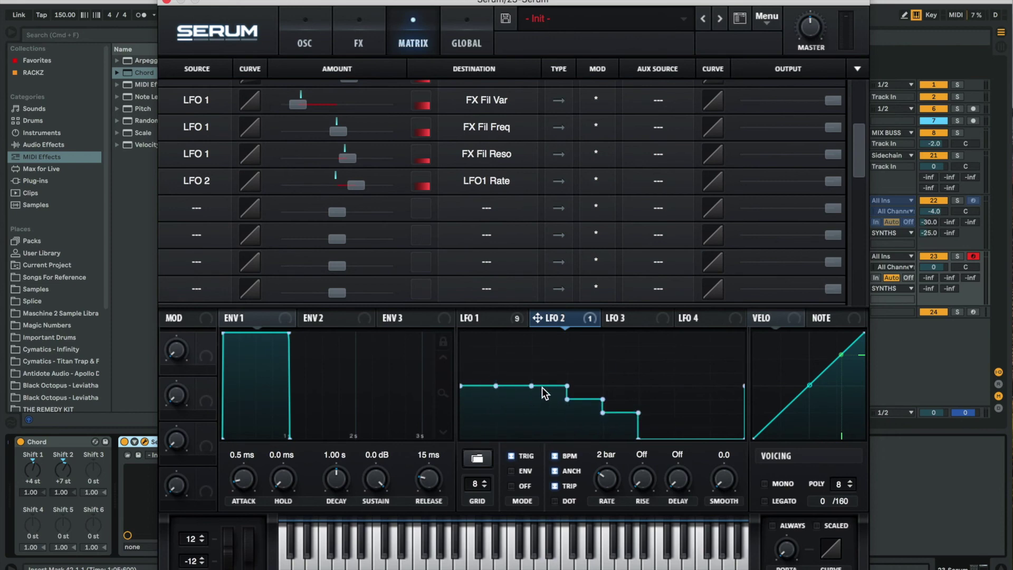
{"action": "left_click_drag", "start_coordinate": [543, 387], "coordinate": [555, 401]}
{"action": "mouse_move", "coordinate": [621, 412]}
{"action": "left_mouse_down"}
{"action": "mouse_move", "coordinate": [619, 371]}
{"action": "mouse_move", "coordinate": [689, 375]}
{"action": "mouse_move", "coordinate": [700, 362]}
{"action": "mouse_move", "coordinate": [721, 373]}
{"action": "left_mouse_up"}
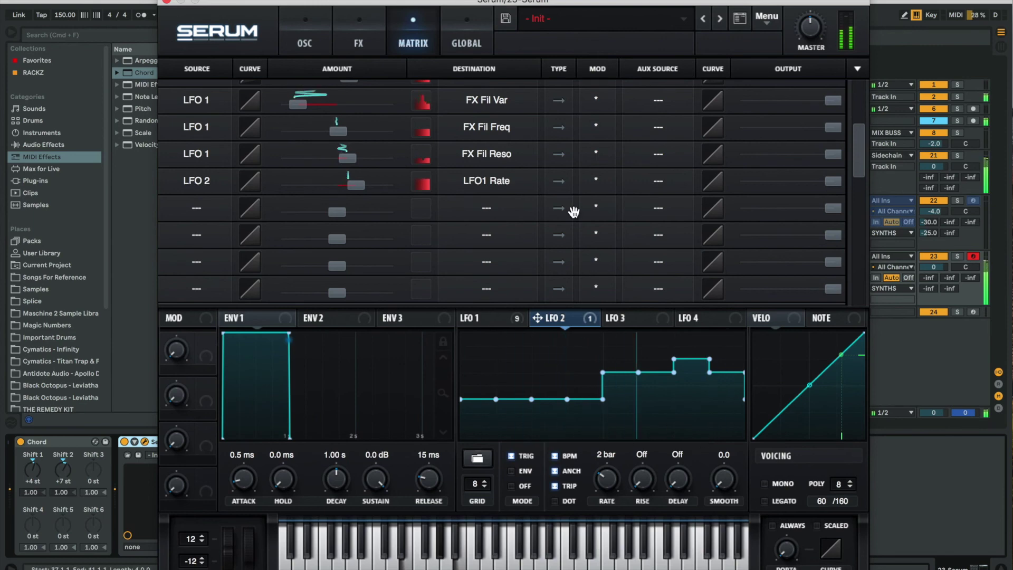
- Close the synth window and copy both chord clips from the EXaMPLe! track to the 23 Serum track at bars 33 to 41
{"action": "left_click", "coordinate": [167, 3]}
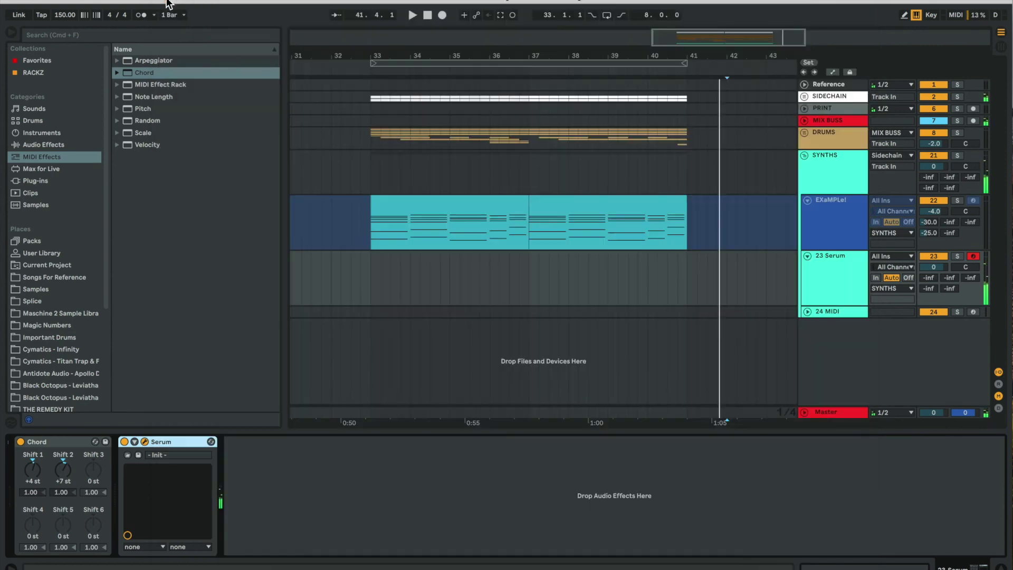
{"action": "left_click", "coordinate": [494, 209]}
{"action": "left_click_drag", "start_coordinate": [484, 207], "coordinate": [486, 283]}
{"action": "left_click_drag", "start_coordinate": [579, 204], "coordinate": [574, 266]}
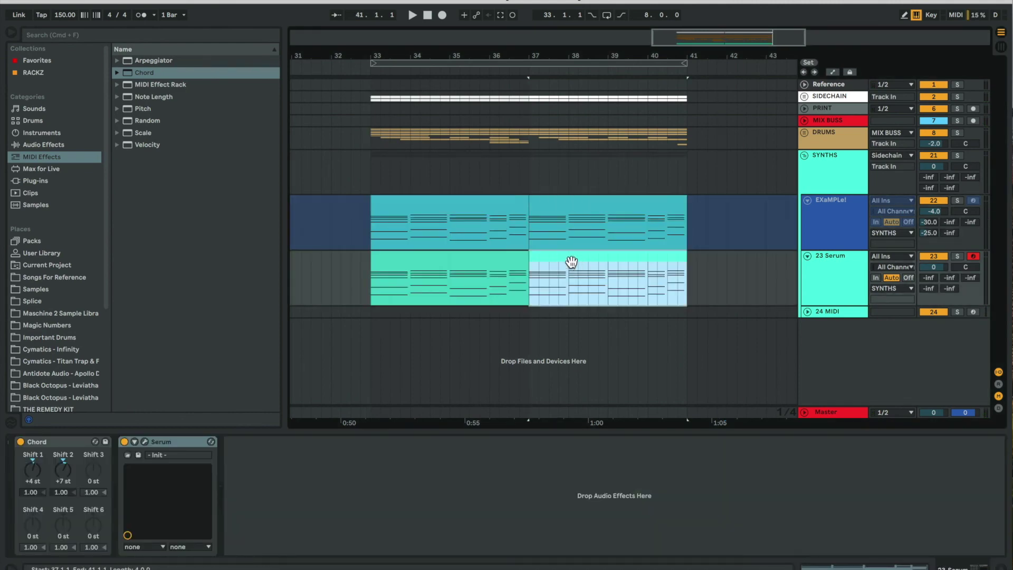
- Solo and unsolo the 23 Serum track, and deactivate the EXaMPLe! track
{"action": "left_click", "coordinate": [957, 255]}
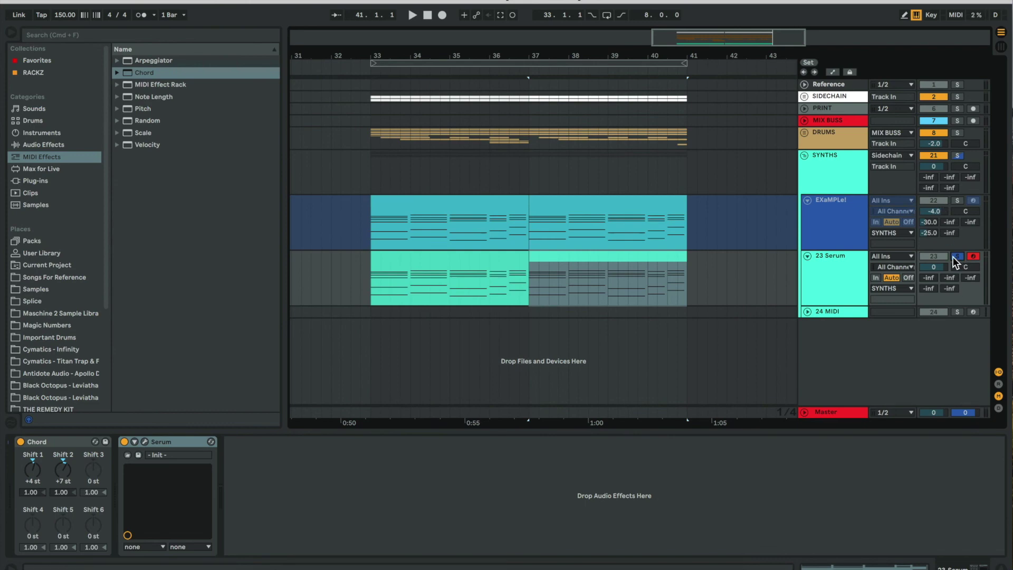
{"action": "left_click", "coordinate": [956, 259]}
{"action": "left_click", "coordinate": [933, 192]}
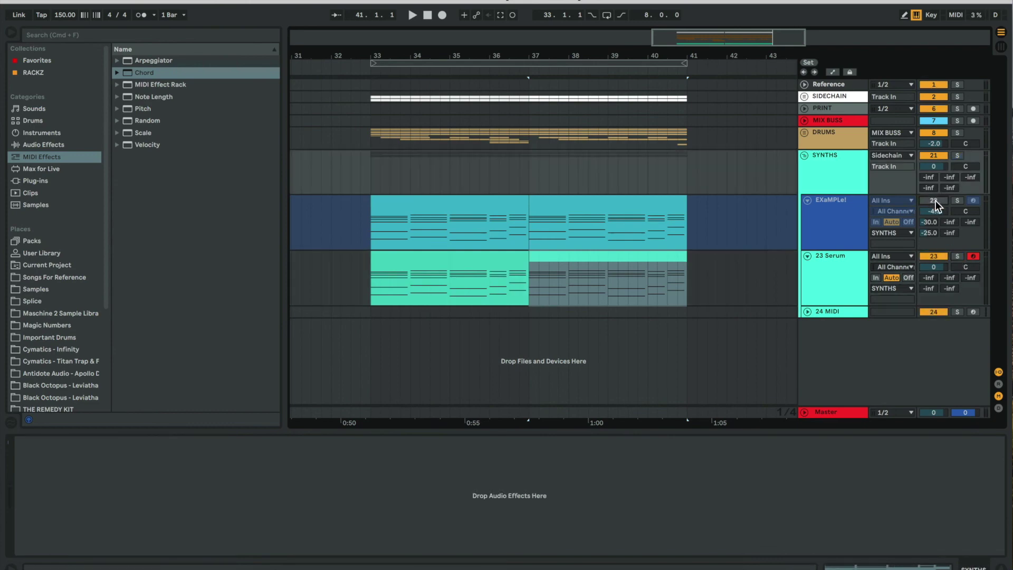
- Delete the Chord effect from the 23 Serum track and set its sends A to -30 dB and D to -25 dB
{"action": "left_click", "coordinate": [463, 266]}
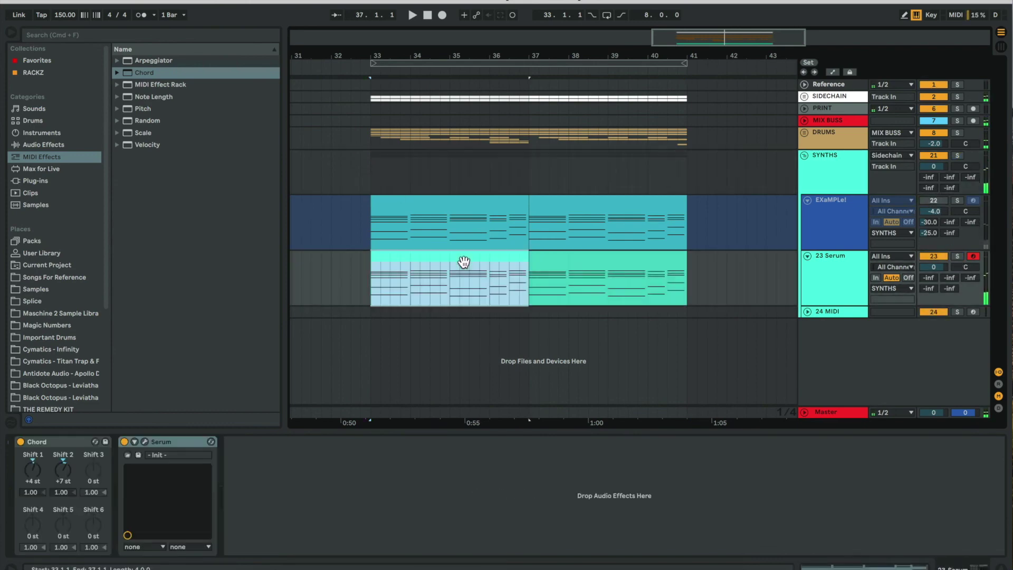
{"action": "left_click", "coordinate": [64, 447]}
{"action": "key", "text": "Delete"}
{"action": "key", "text": "space"}
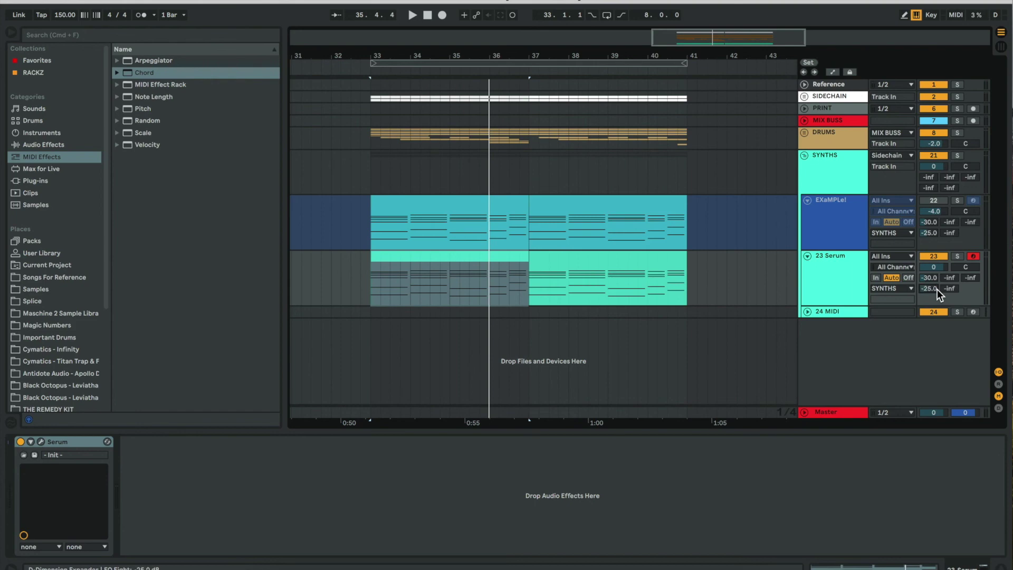
- Show the return tracks and examine the devices on the Reverb and Dimension Ex returns
{"action": "left_click", "coordinate": [998, 387]}
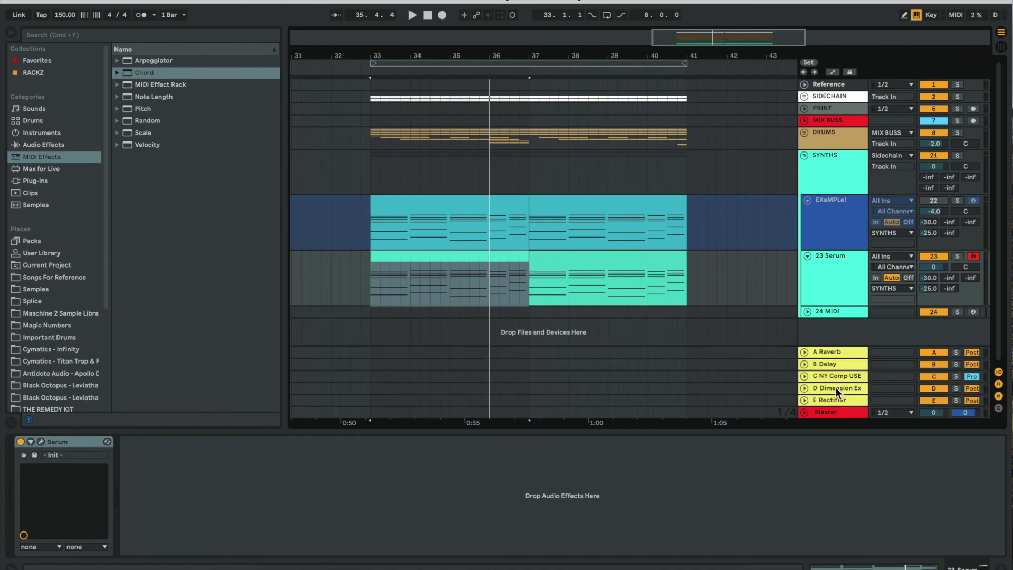
{"action": "left_click", "coordinate": [830, 351]}
{"action": "left_click", "coordinate": [830, 389]}
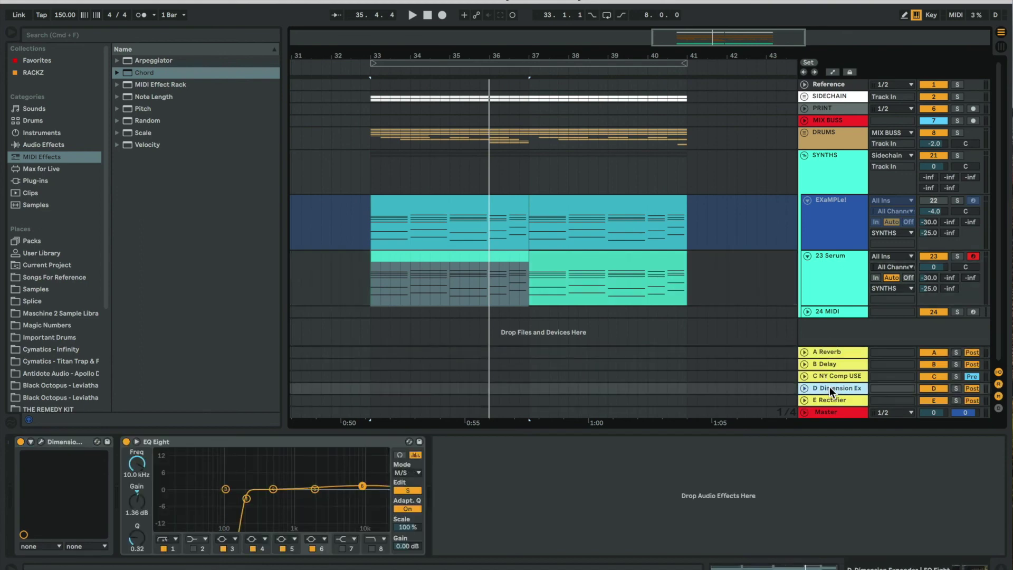
{"action": "left_click", "coordinate": [998, 385]}
{"action": "left_click", "coordinate": [834, 273]}
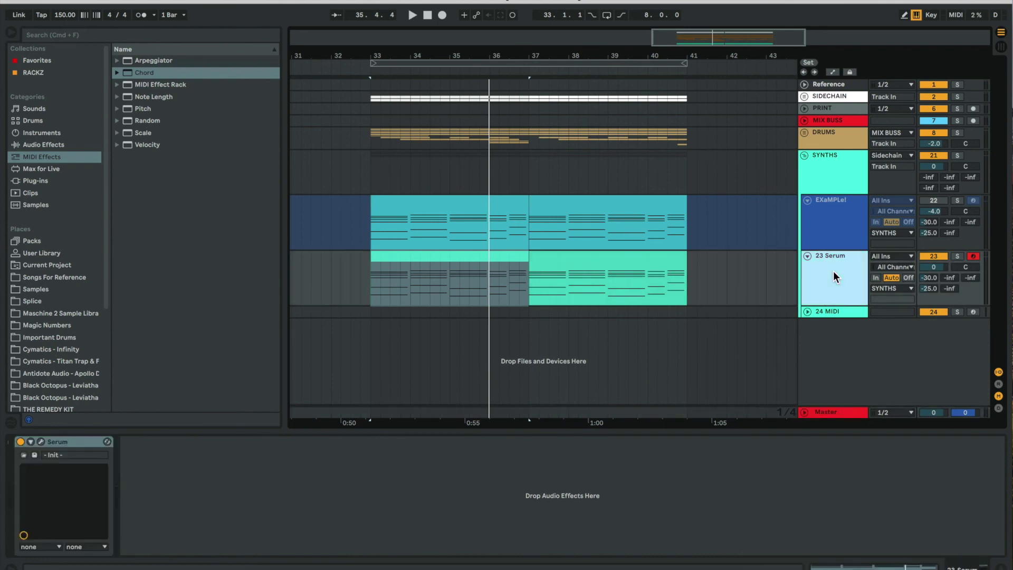
- Fold the EXaMPLe! track, play the section in a loop and lower the 23 Serum track's volume to -1.0 dB
{"action": "left_click", "coordinate": [807, 200]}
{"action": "key", "text": "space"}
{"action": "left_click", "coordinate": [607, 14]}
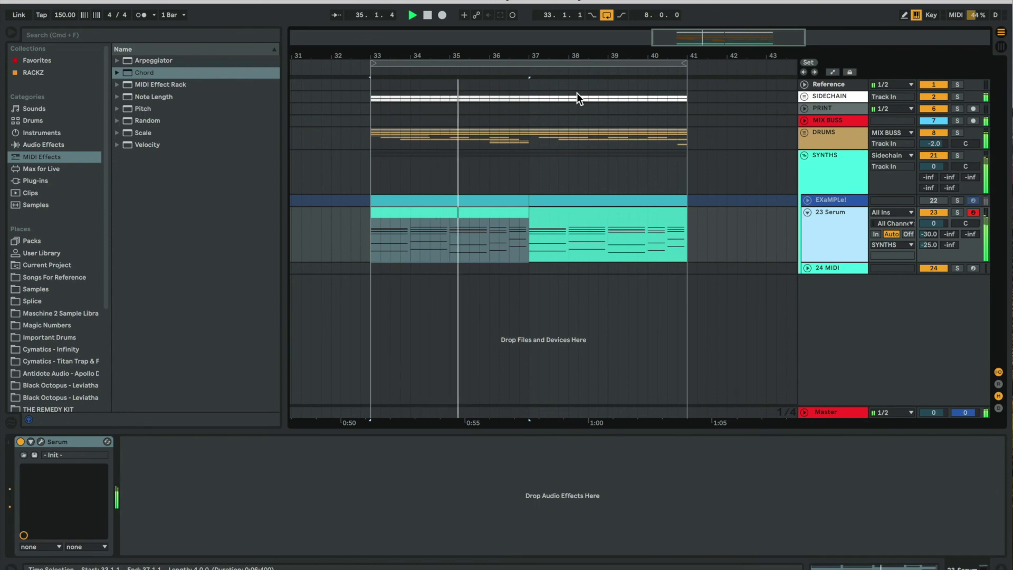
{"action": "left_click", "coordinate": [928, 222]}
{"action": "scroll", "coordinate": [927, 222], "scroll_direction": "down", "scroll_amount": 1}
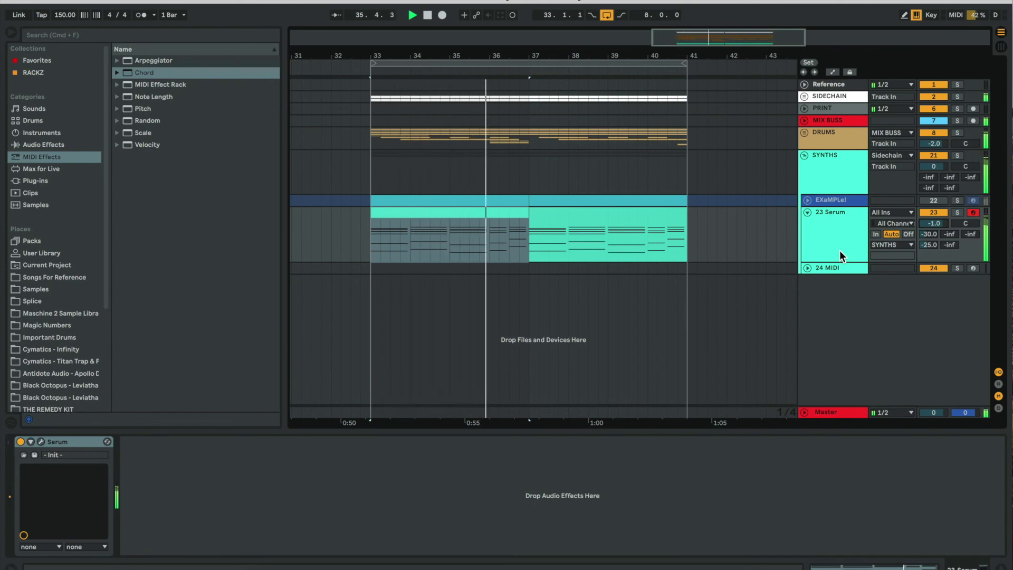
{"action": "left_click", "coordinate": [607, 15]}
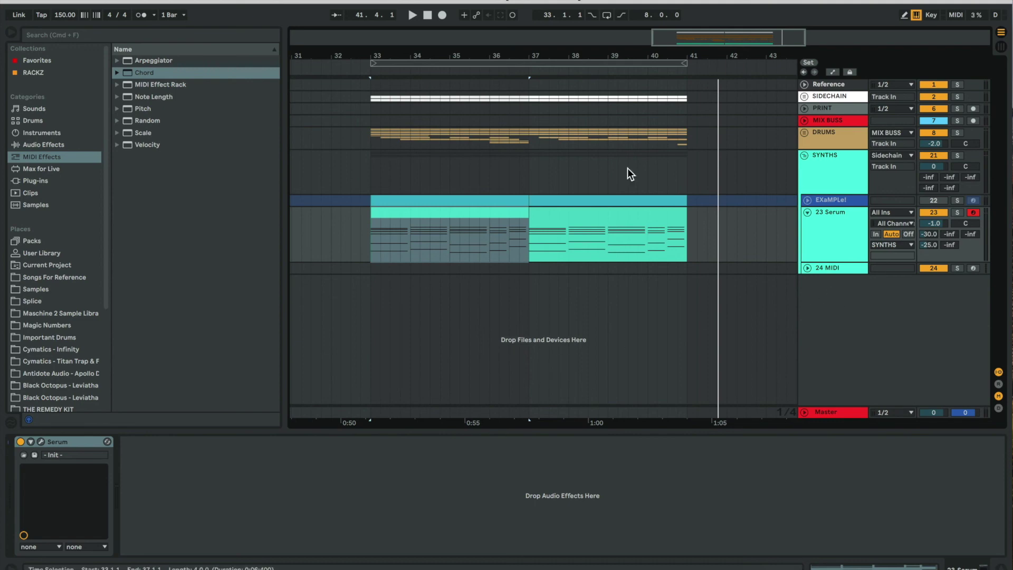
- Replay the looped section, adjust the 23 Serum track's volume to -1.0 dB and turn looping off
{"action": "key", "text": "super+l"}
{"action": "key", "text": "space"}
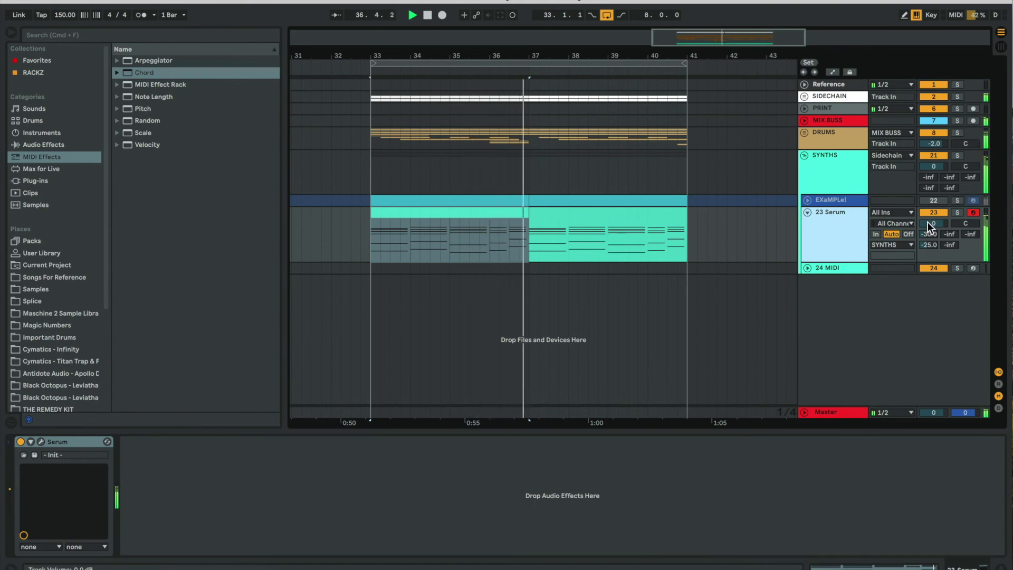
{"action": "left_click_drag", "start_coordinate": [927, 222], "coordinate": [927, 224]}
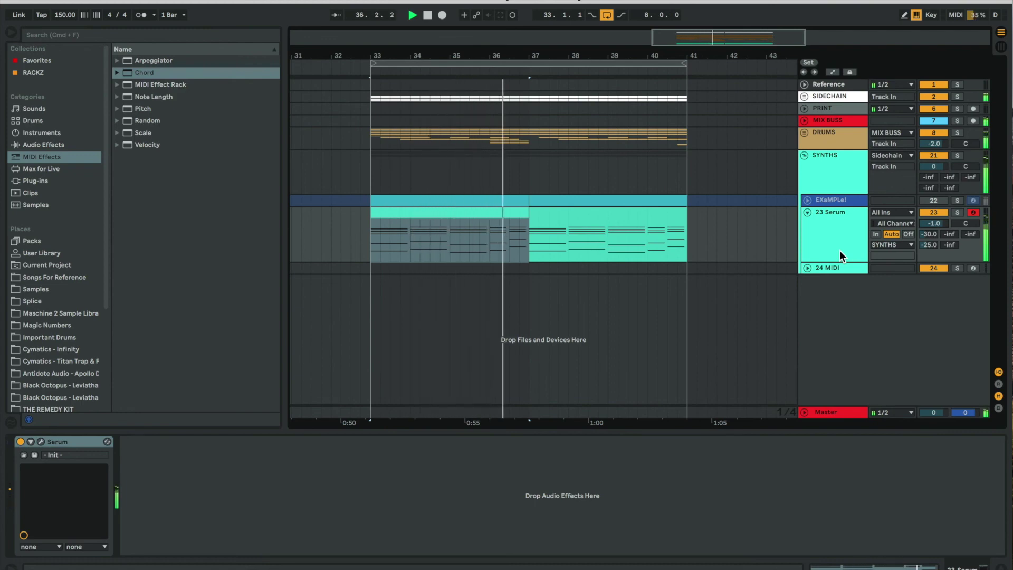
{"action": "left_click", "coordinate": [606, 15]}
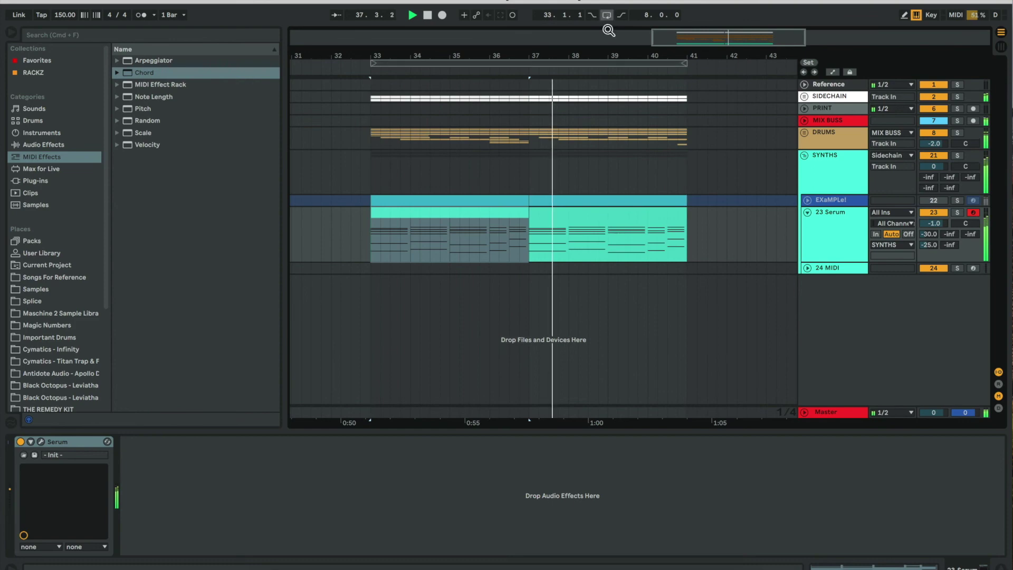